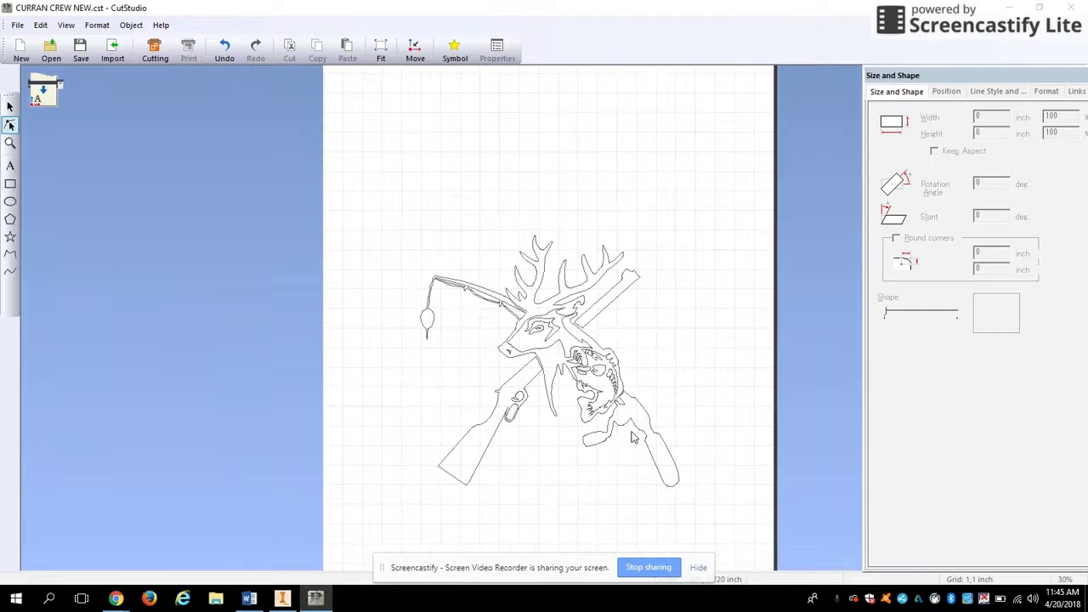
# Examine the points of the fish outline and the joined shapes of the deer, rifle and fishing rod artwork
pyautogui.scroll(3, 621, 355)
pyautogui.moveTo(663, 313); pyautogui.dragTo(548, 331)
pyautogui.scroll(1, 605, 347)
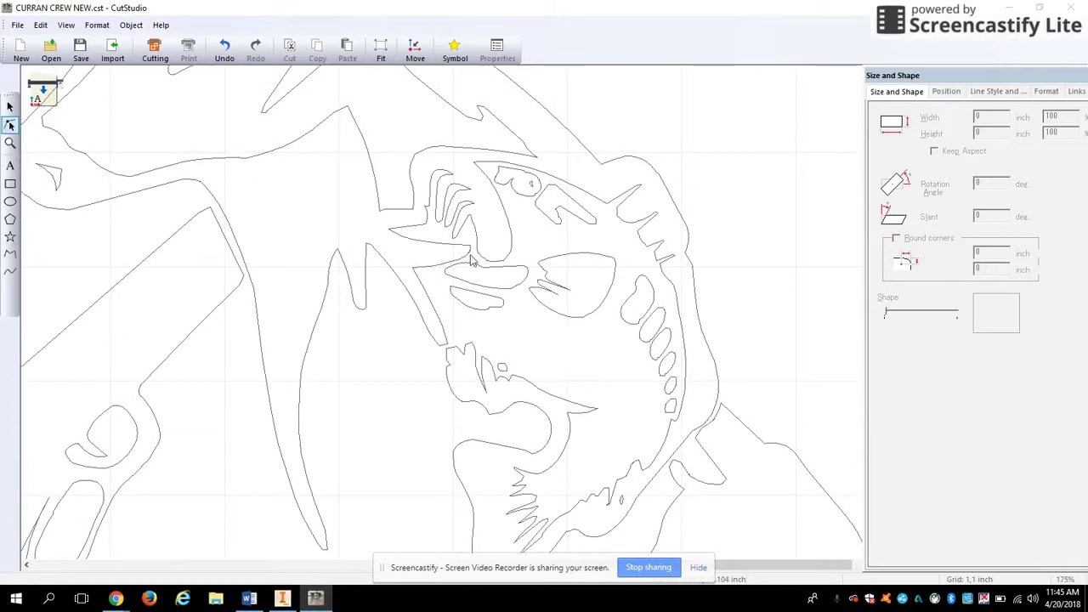
pyautogui.scroll(3, 473, 262)
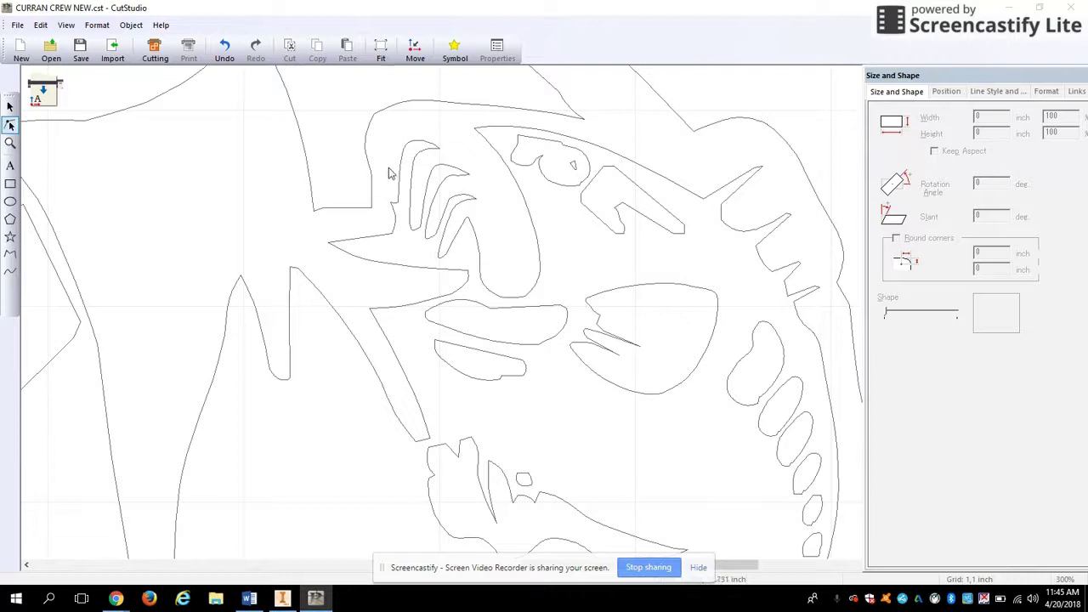
pyautogui.click(369, 243)
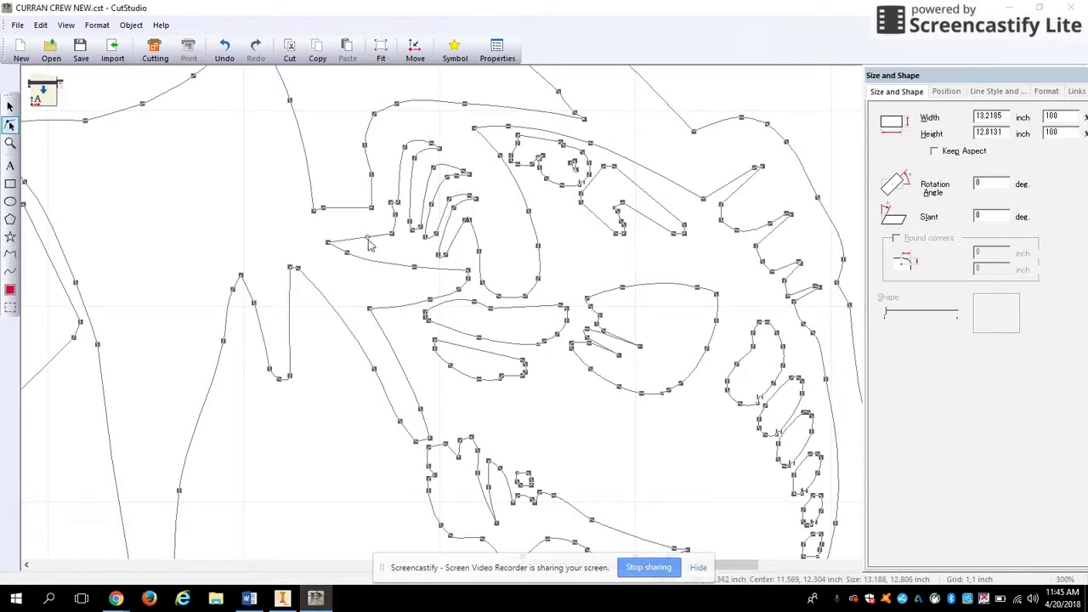
pyautogui.rightClick(328, 243)
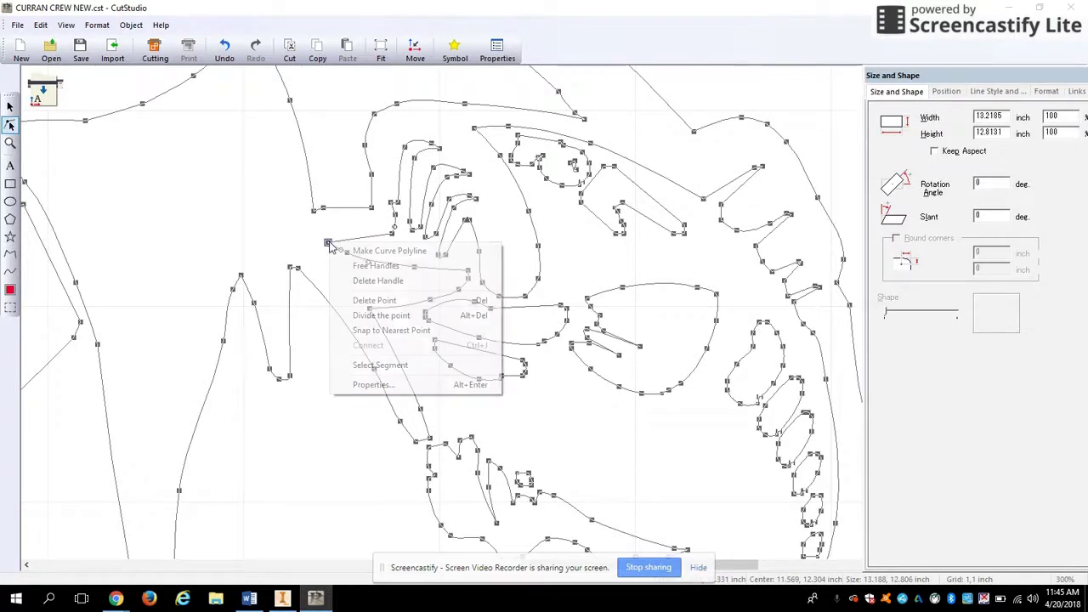
pyautogui.click(406, 216)
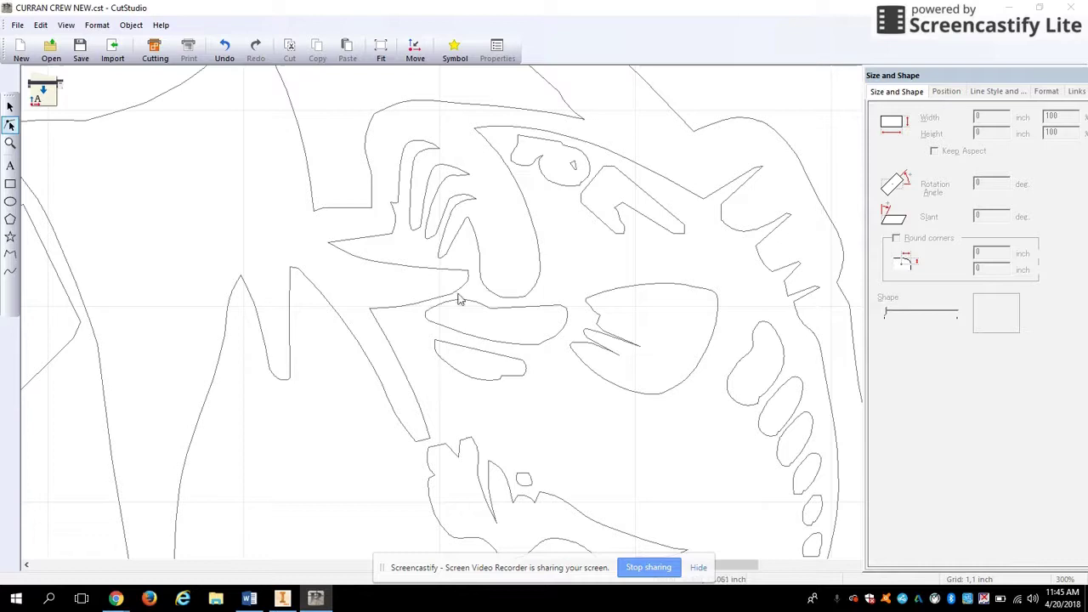
pyautogui.scroll(-4, 607, 413)
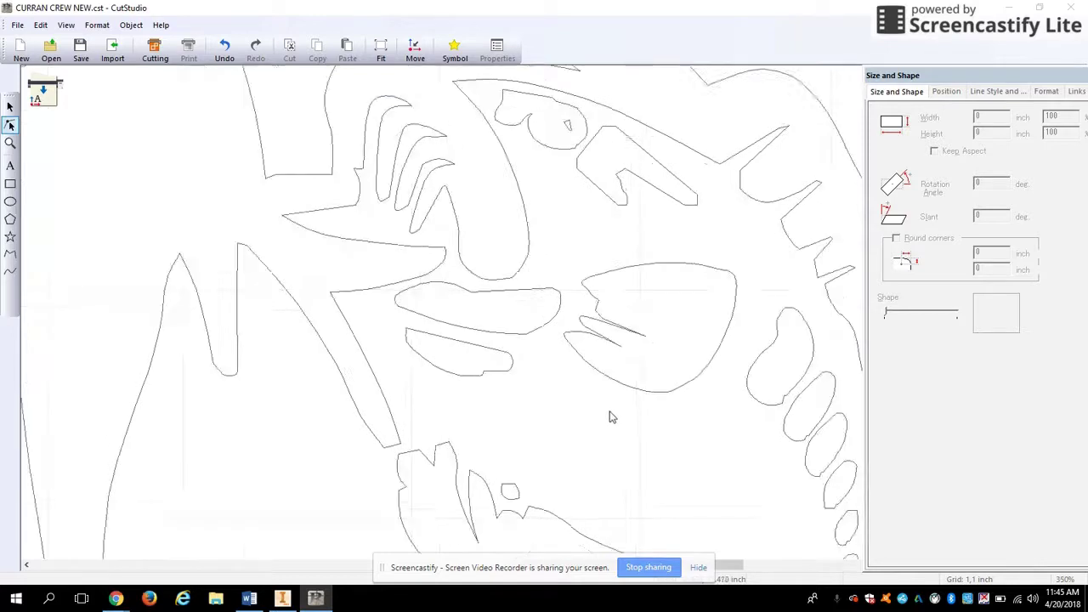
pyautogui.scroll(-5, 559, 374)
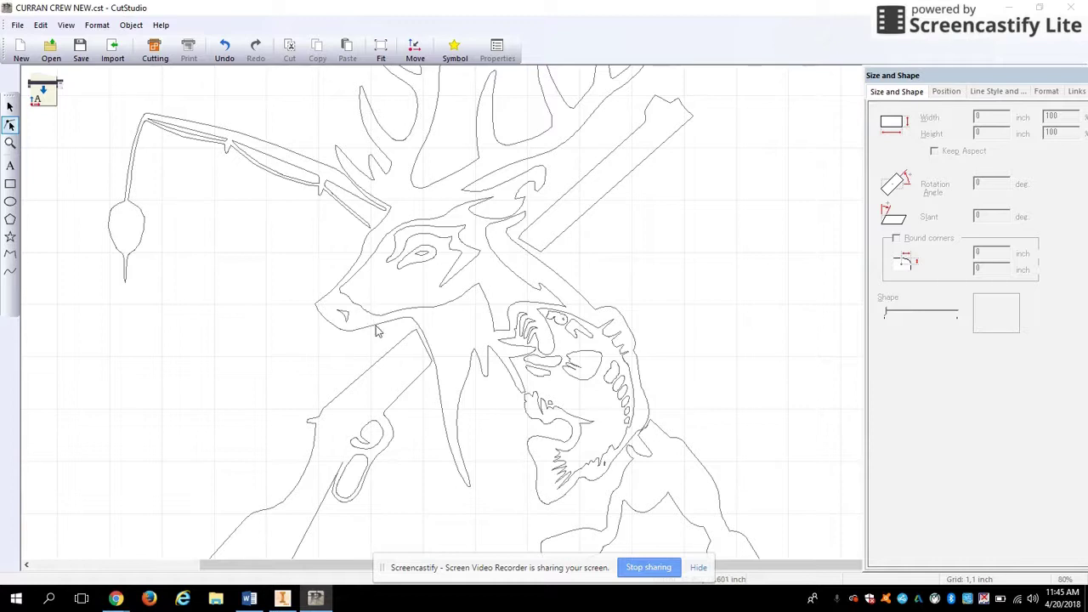
pyautogui.moveTo(504, 314)
pyautogui.mouseDown()
pyautogui.moveTo(505, 382)
pyautogui.moveTo(529, 279)
pyautogui.moveTo(525, 294)
pyautogui.mouseUp()
pyautogui.scroll(-2, 525, 306)
pyautogui.scroll(1, 526, 306)
pyautogui.scroll(-4, 525, 306)
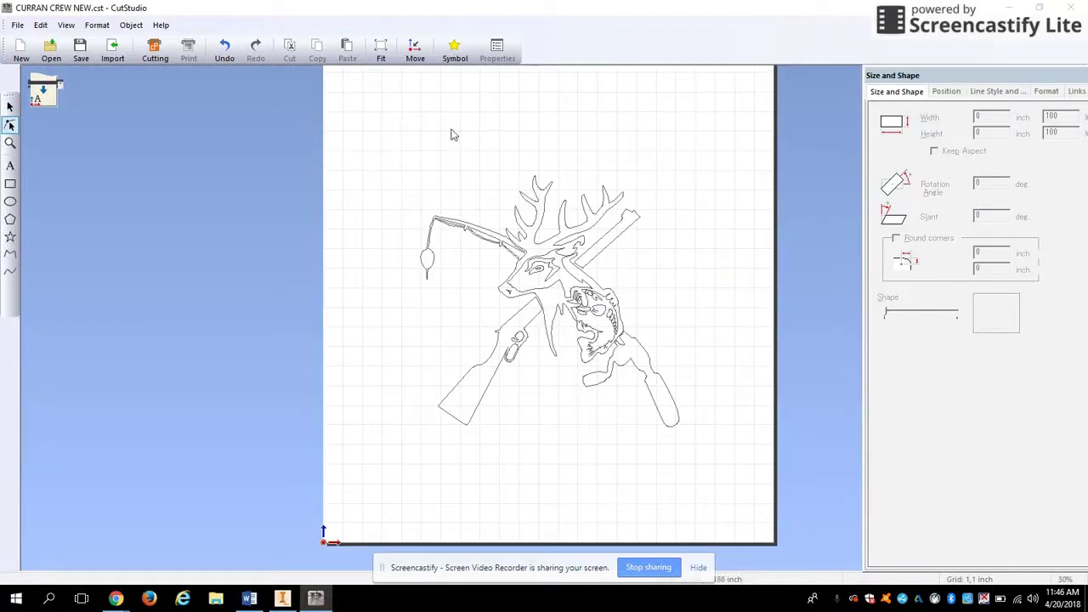
# Add the text "Lettering" in the blank area of the page above the deer artwork
pyautogui.moveTo(563, 219)
pyautogui.mouseDown()
pyautogui.moveTo(506, 286)
pyautogui.moveTo(521, 385)
pyautogui.mouseUp()
pyautogui.moveTo(545, 300)
pyautogui.mouseDown()
pyautogui.moveTo(522, 360)
pyautogui.moveTo(512, 448)
pyautogui.mouseUp()
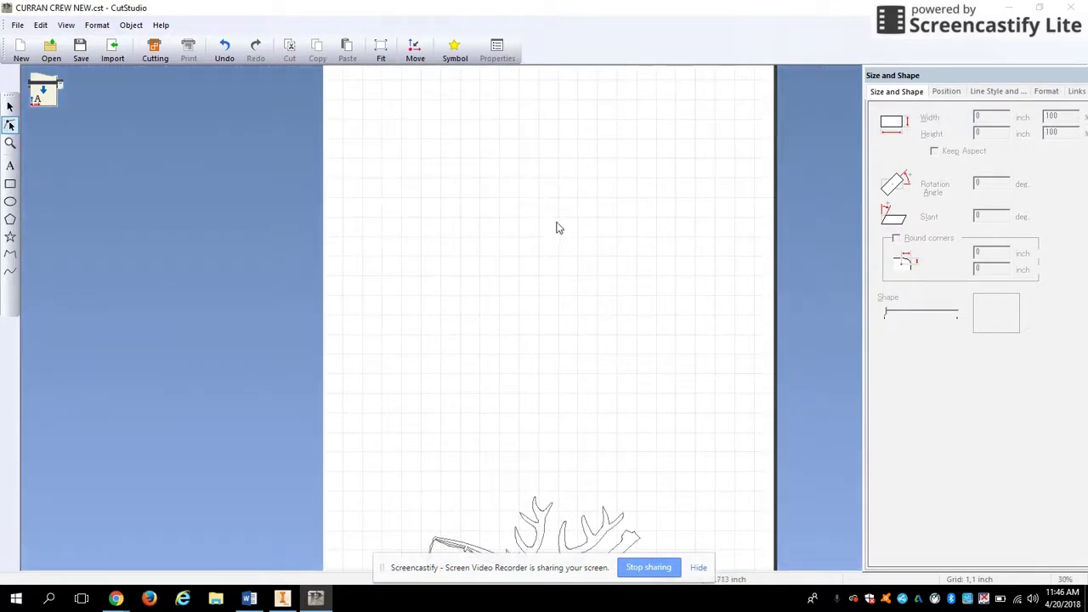
pyautogui.click(10, 168)
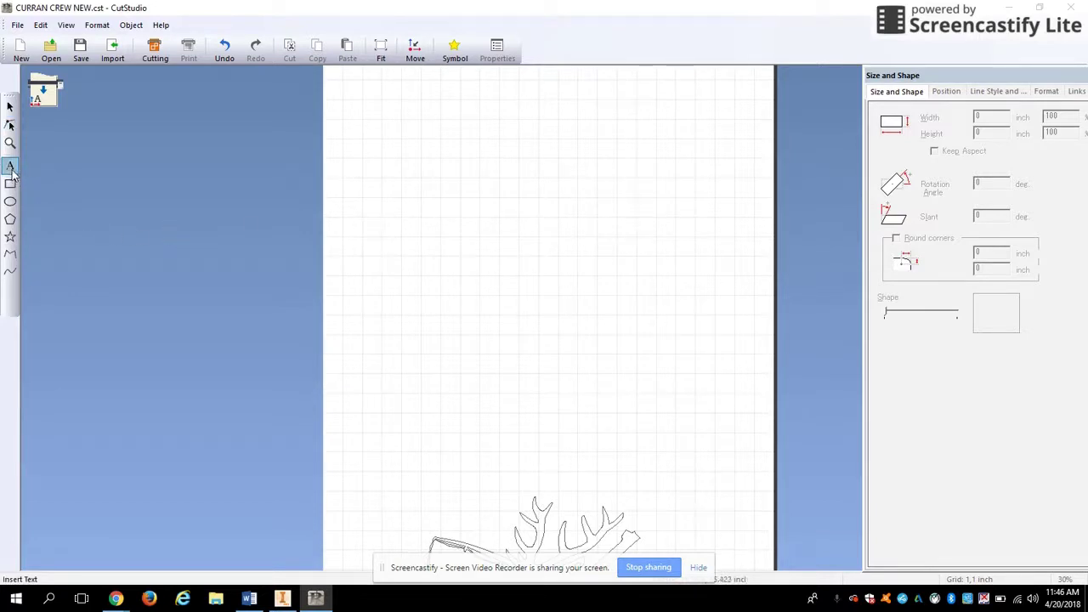
pyautogui.click(451, 191)
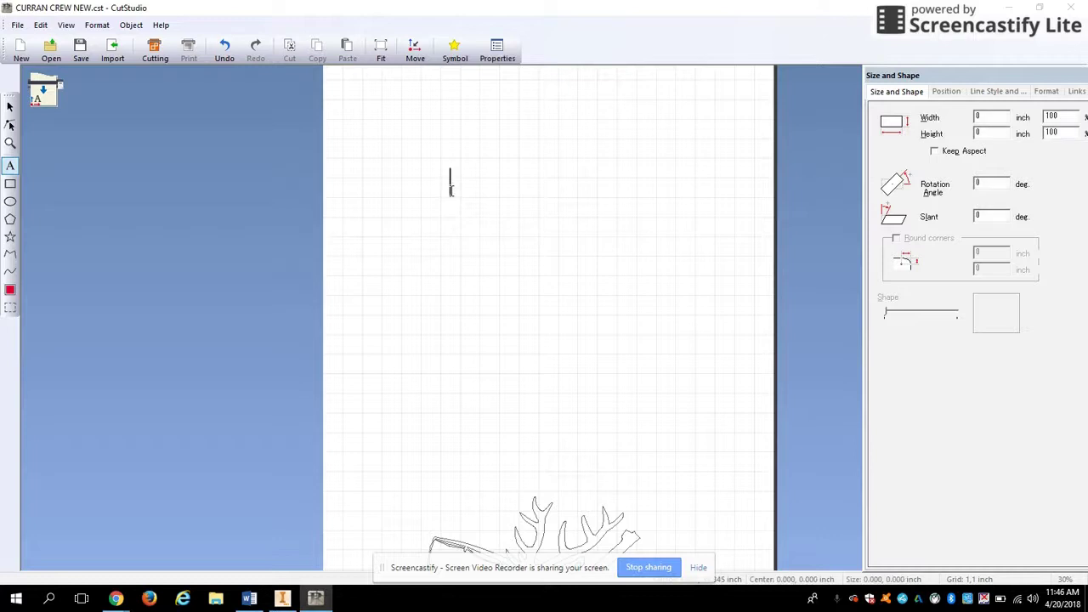
pyautogui.write('Lettering')
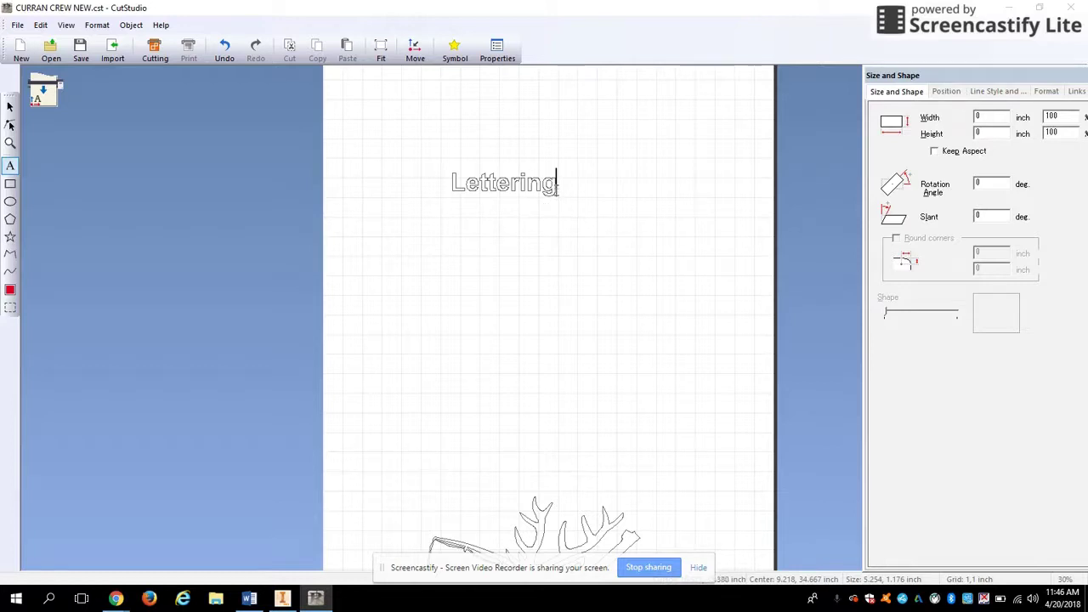
# Show the text's format properties and stretch the "Lettering" text to about 10.5 by 3.9 inches
pyautogui.click(974, 81)
pyautogui.moveTo(953, 81); pyautogui.dragTo(929, 83)
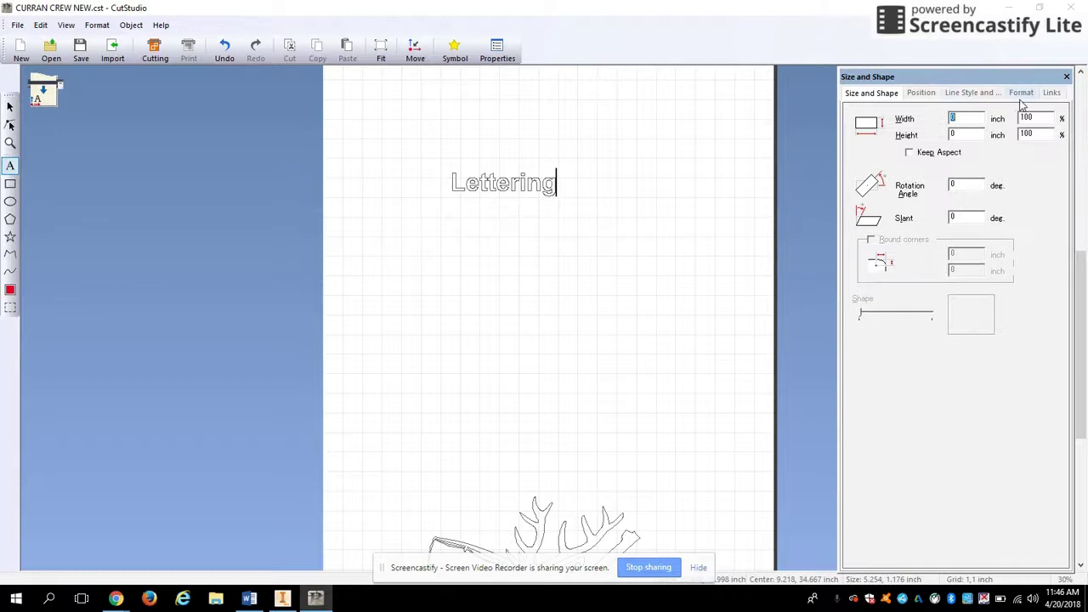
pyautogui.click(1018, 95)
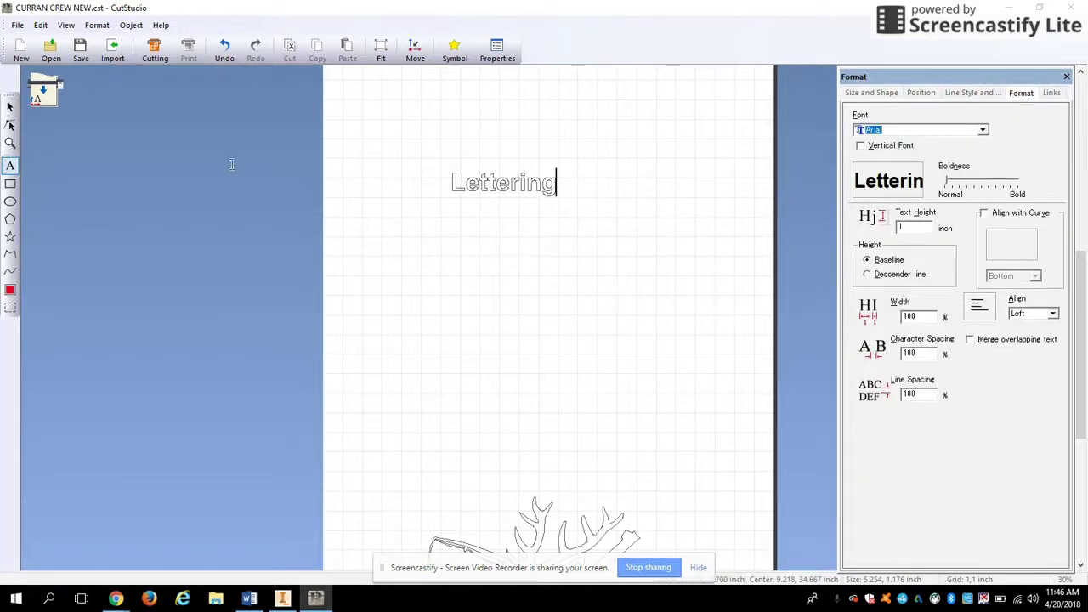
pyautogui.click(11, 106)
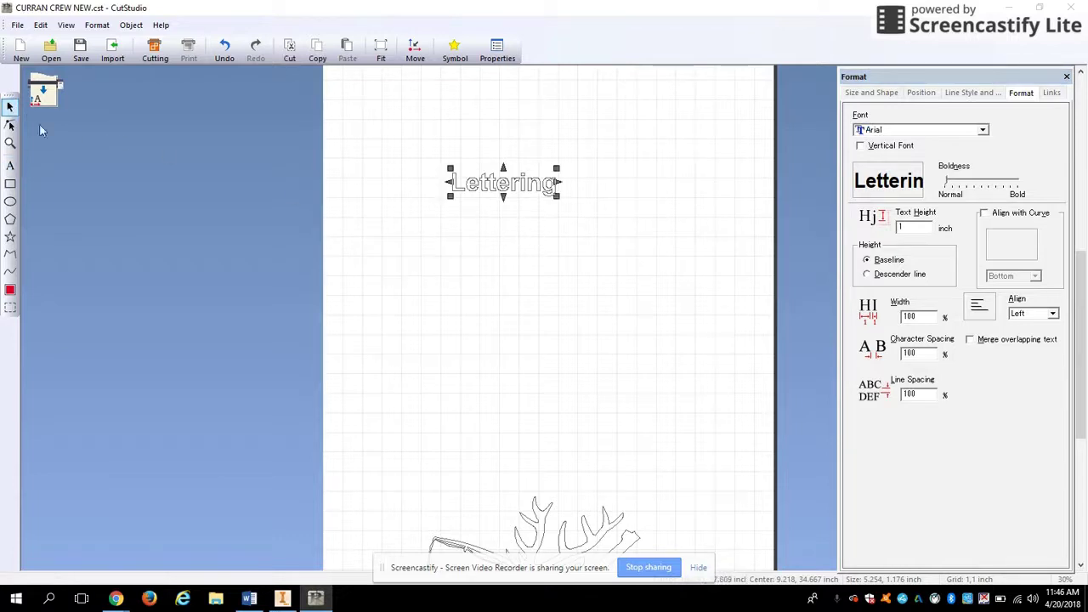
pyautogui.moveTo(504, 197); pyautogui.dragTo(500, 273)
pyautogui.moveTo(558, 220); pyautogui.dragTo(664, 227)
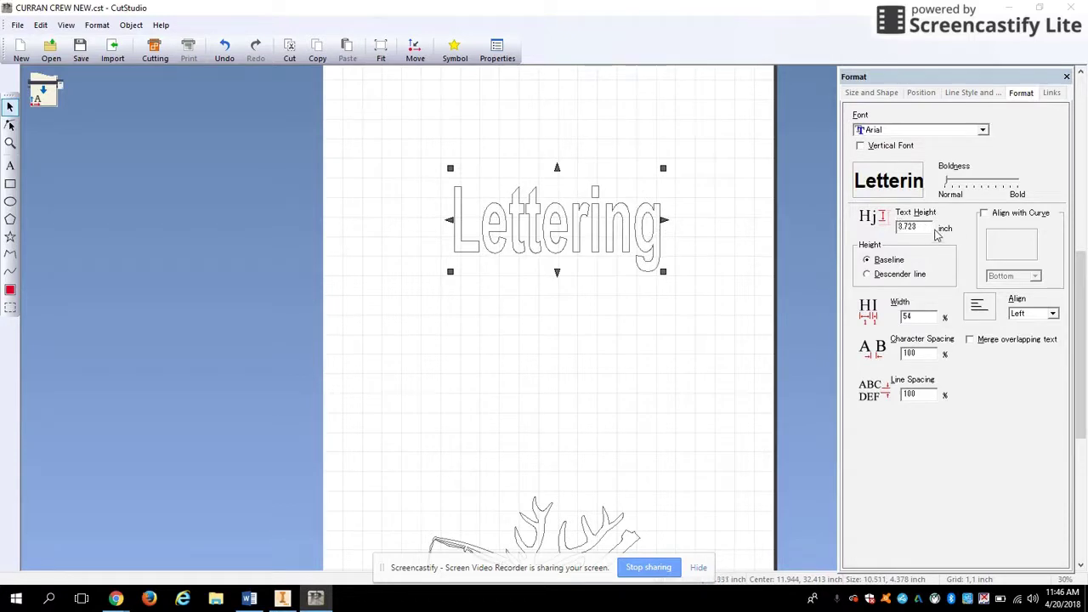
pyautogui.moveTo(557, 168)
pyautogui.mouseDown()
pyautogui.moveTo(558, 152)
pyautogui.moveTo(557, 177)
pyautogui.mouseUp()
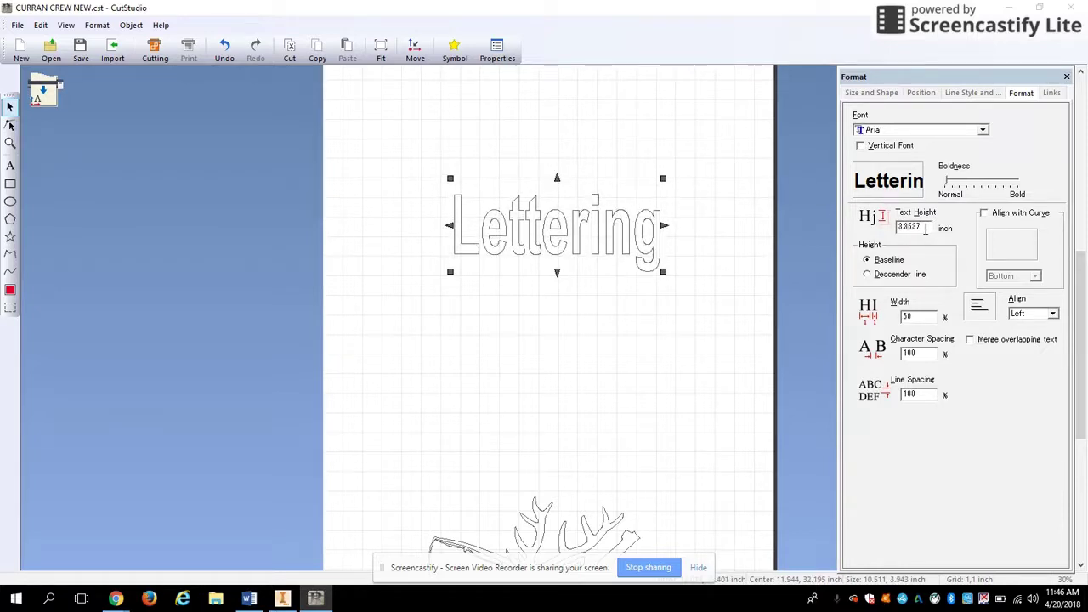
# Set the height of the "Lettering" text to 3 inches
pyautogui.moveTo(925, 228); pyautogui.dragTo(887, 225)
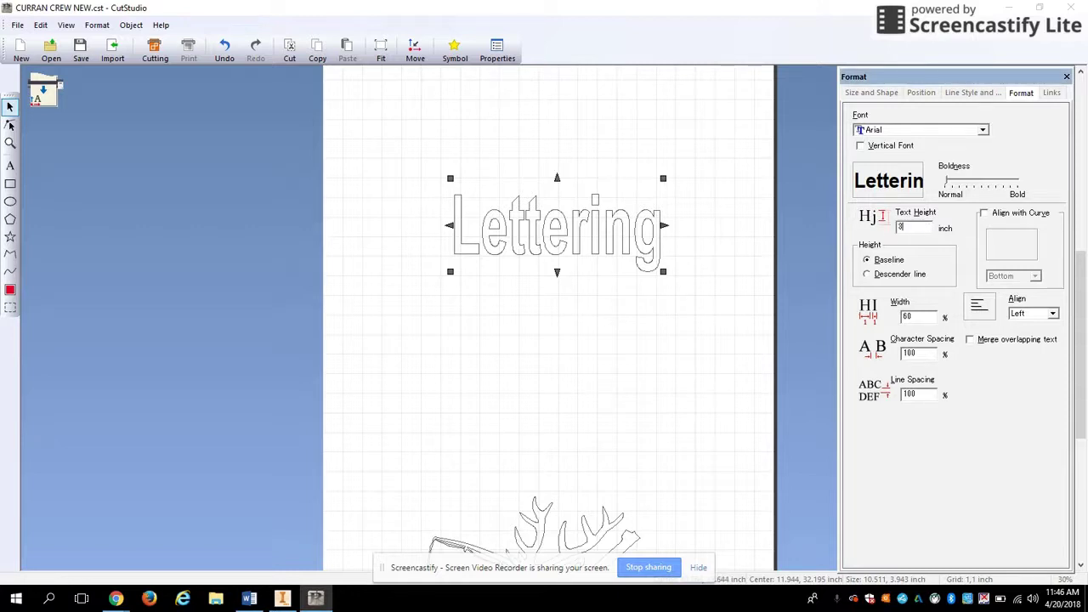
pyautogui.write('3')
pyautogui.press('Return')
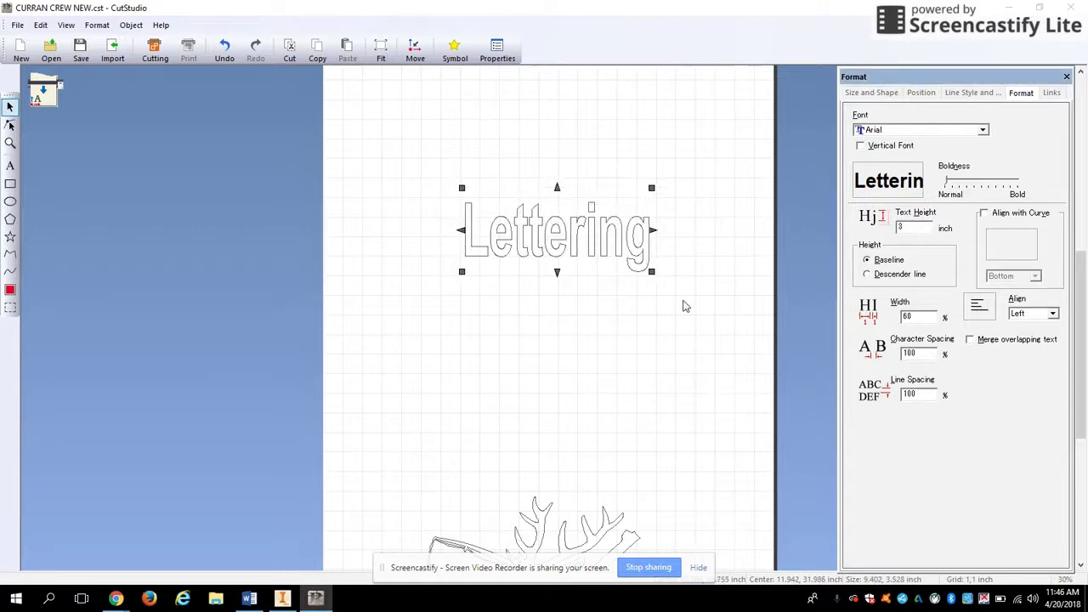
# Shift the "Lettering" text toward the page's left side and enlarge it to about 13.2 by 4.8 inches
pyautogui.moveTo(652, 187)
pyautogui.mouseDown()
pyautogui.moveTo(677, 170)
pyautogui.moveTo(697, 229)
pyautogui.moveTo(651, 163)
pyautogui.moveTo(665, 189)
pyautogui.moveTo(642, 196)
pyautogui.moveTo(709, 161)
pyautogui.moveTo(605, 216)
pyautogui.moveTo(706, 165)
pyautogui.moveTo(670, 191)
pyautogui.mouseUp()
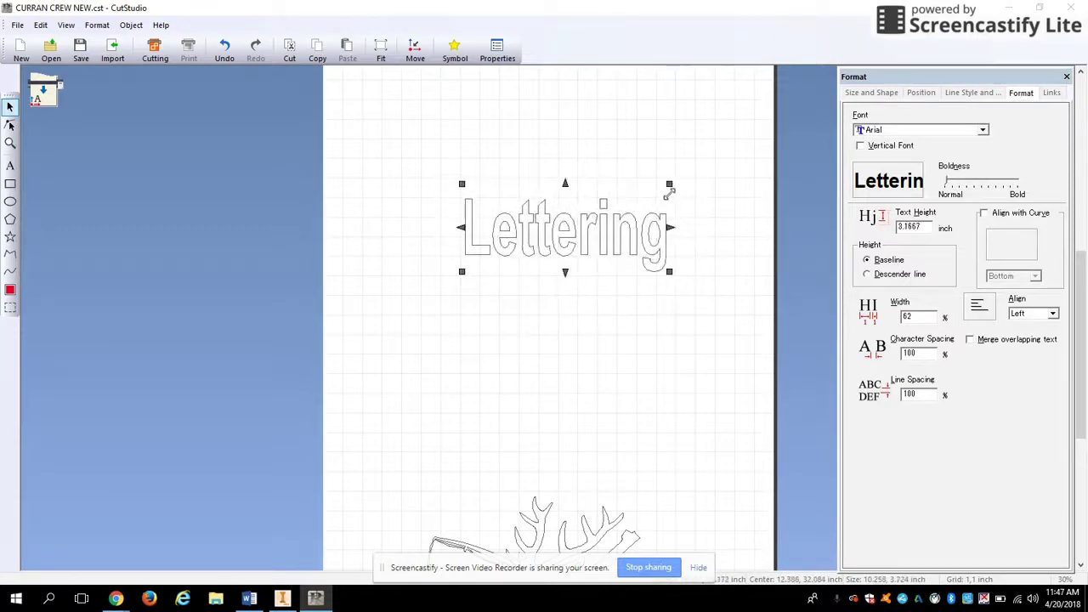
pyautogui.moveTo(588, 232); pyautogui.dragTo(525, 251)
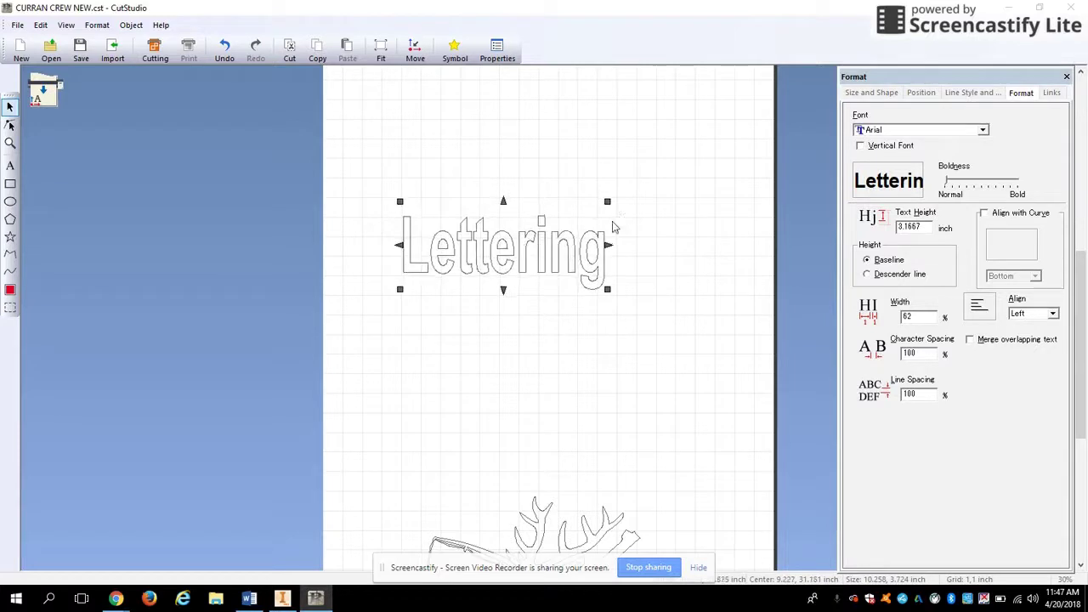
pyautogui.moveTo(608, 201); pyautogui.dragTo(667, 180)
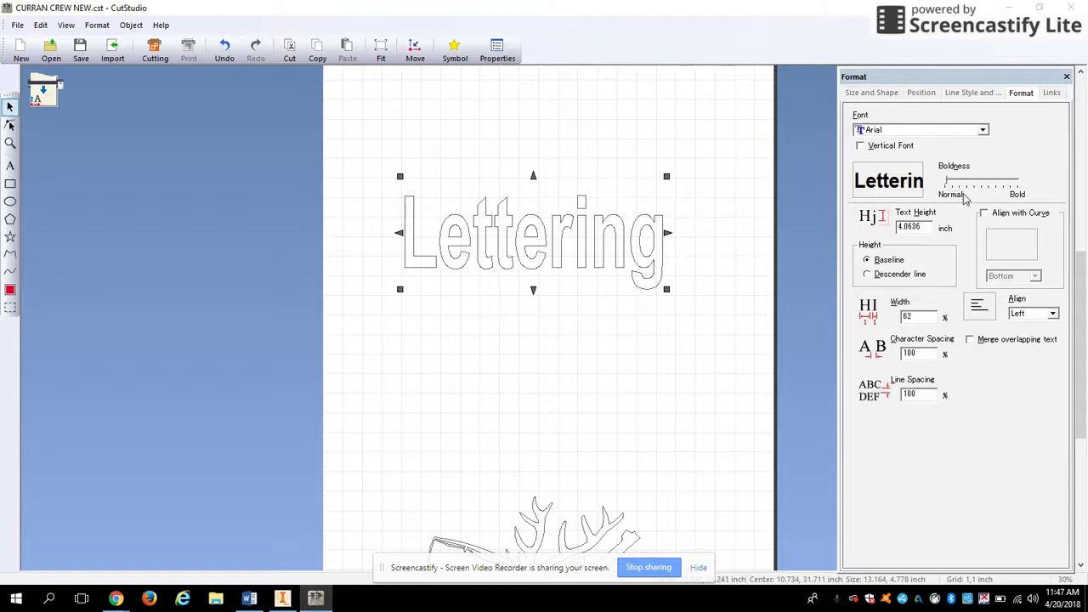
# Enable merging of overlapping text at normal boldness and change the "Lettering" font to Bell MT
pyautogui.moveTo(951, 186)
pyautogui.mouseDown()
pyautogui.moveTo(999, 176)
pyautogui.moveTo(935, 183)
pyautogui.mouseUp()
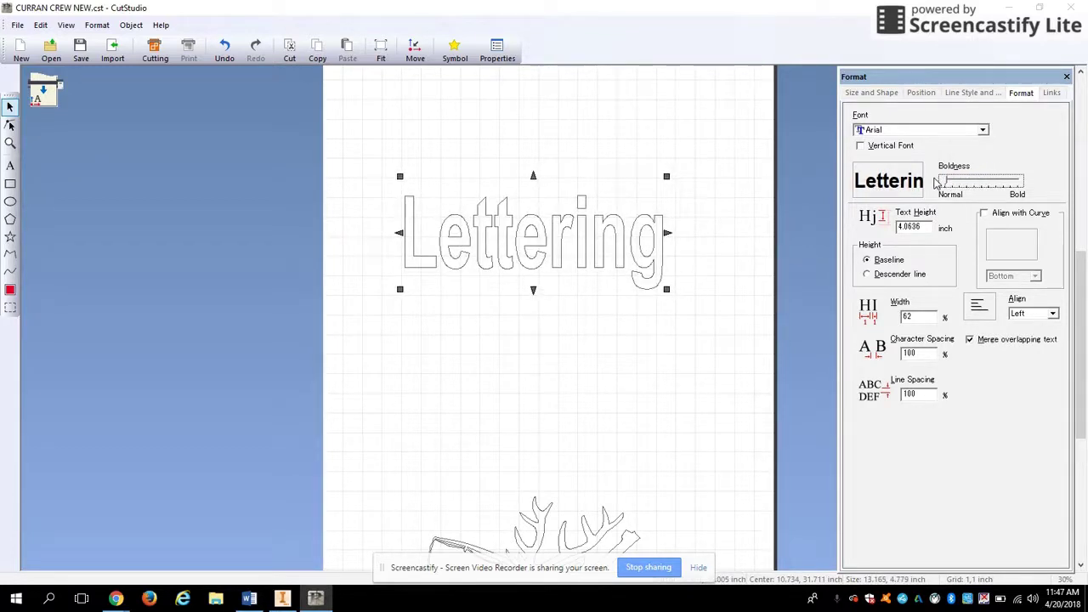
pyautogui.click(983, 130)
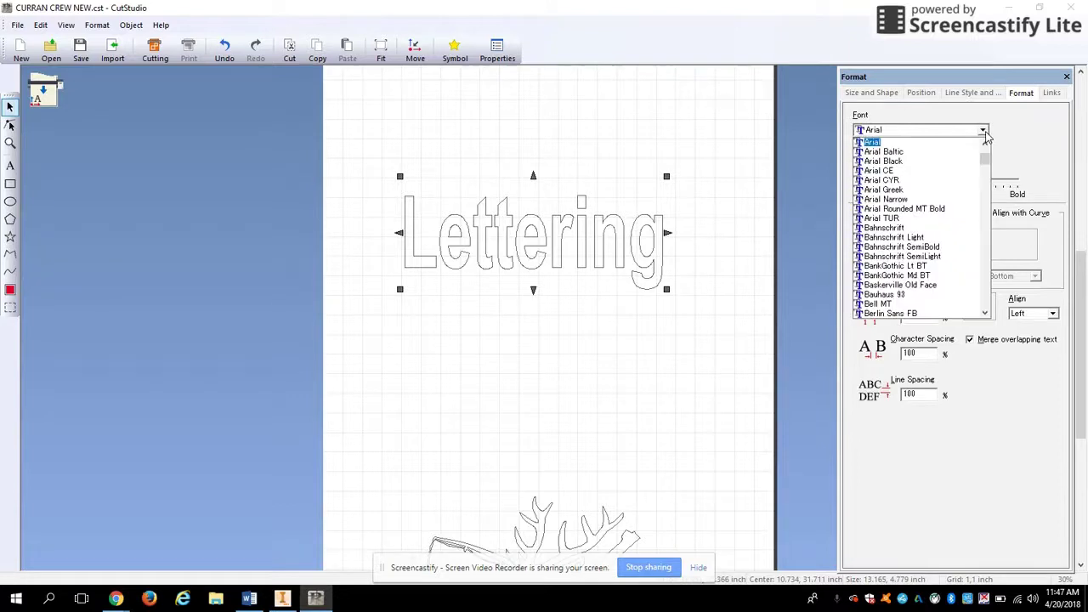
pyautogui.click(912, 154)
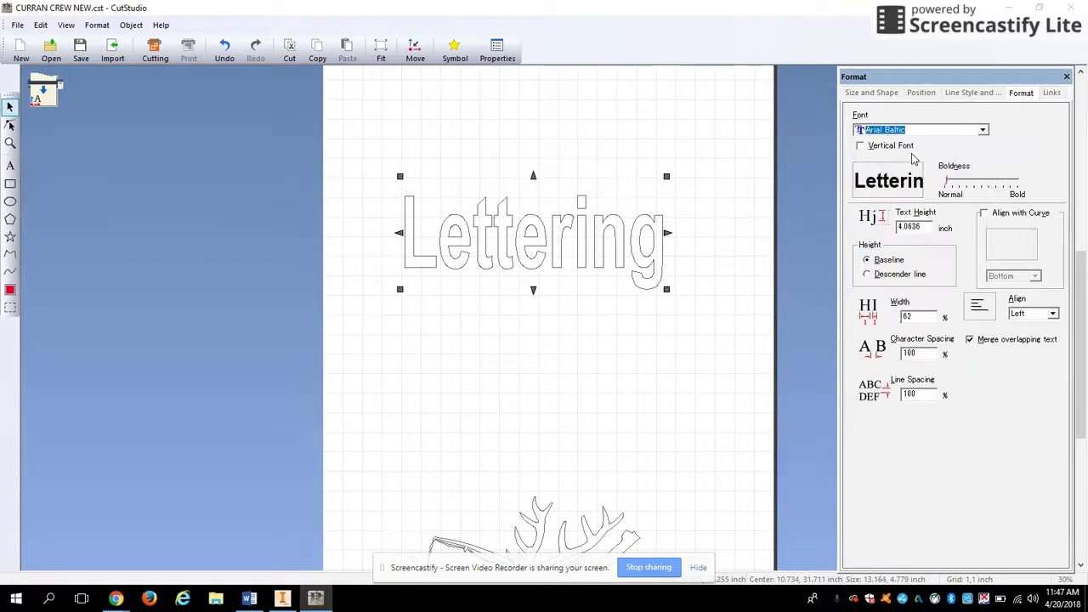
pyautogui.press('Down')
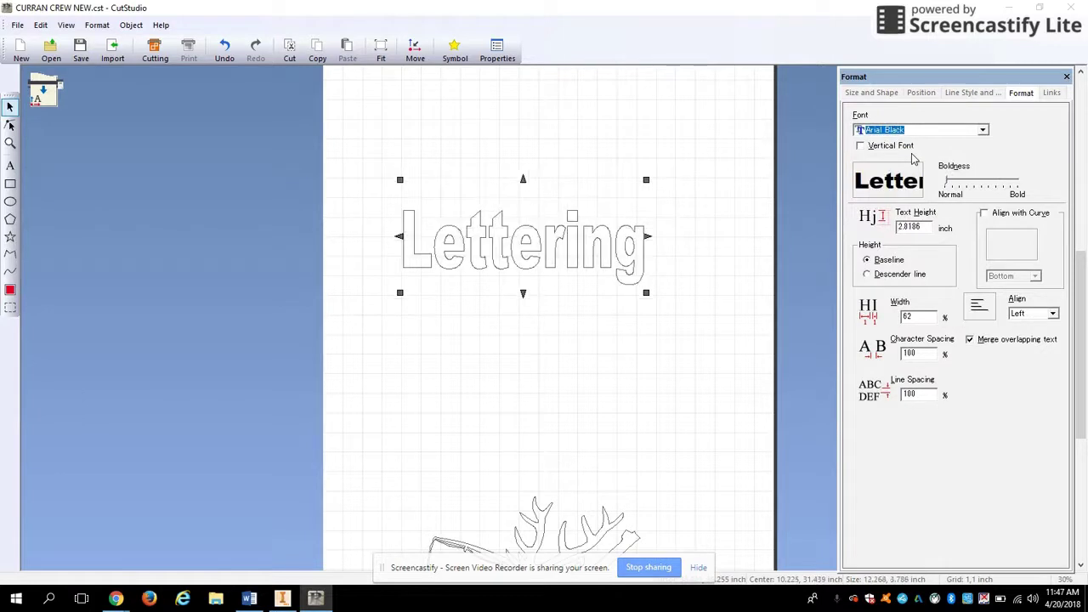
pyautogui.press('Down')
pyautogui.press('Down')
pyautogui.press('Down')
pyautogui.press('Down')
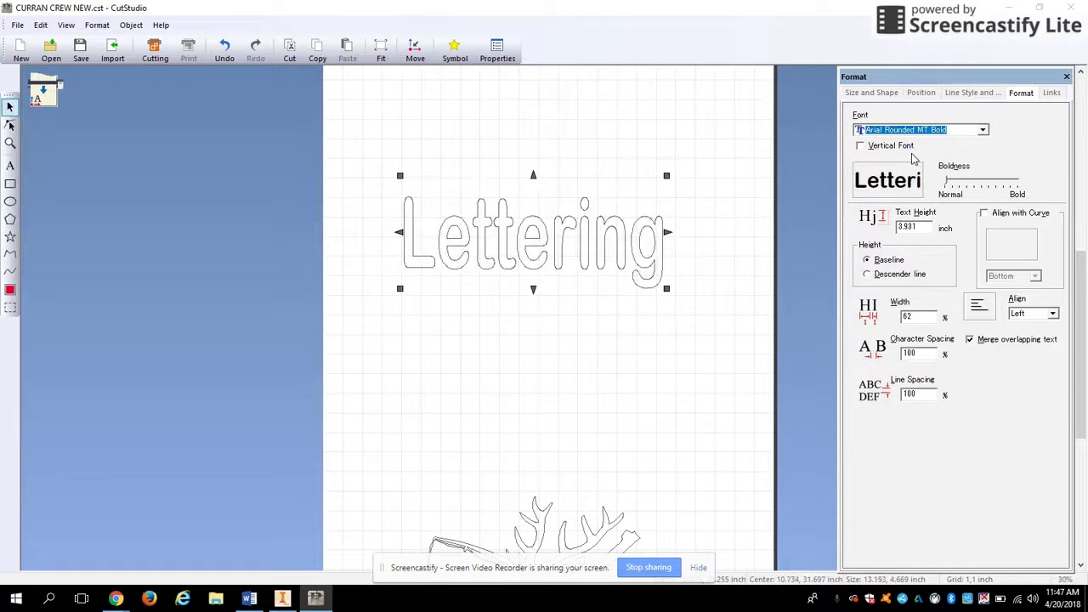
pyautogui.press('Down')
pyautogui.press('Down')
pyautogui.press('Down')
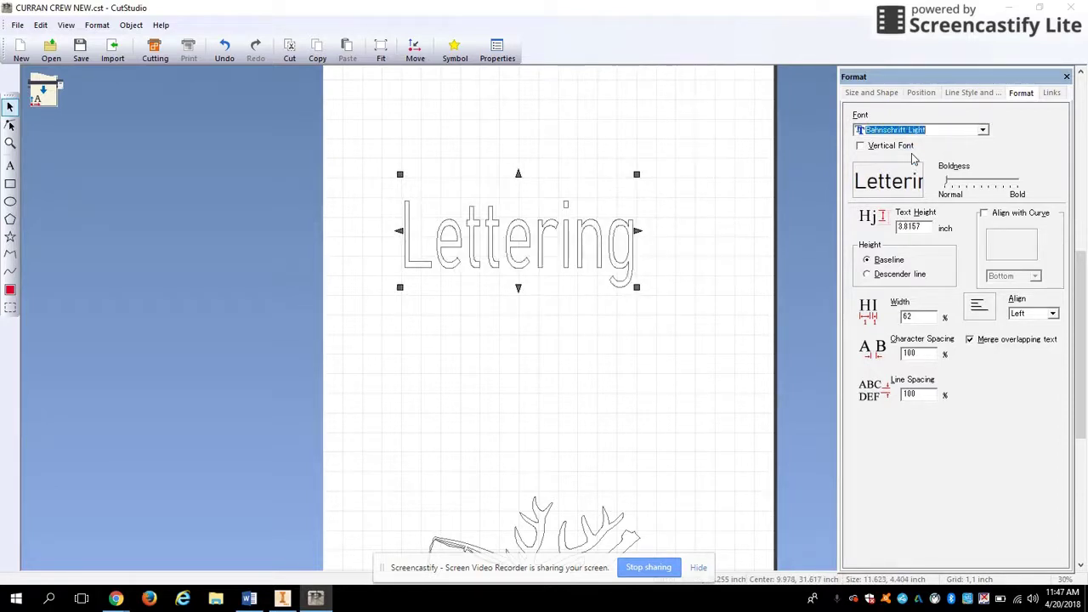
pyautogui.press('Down')
pyautogui.press('Down')
pyautogui.press('Down')
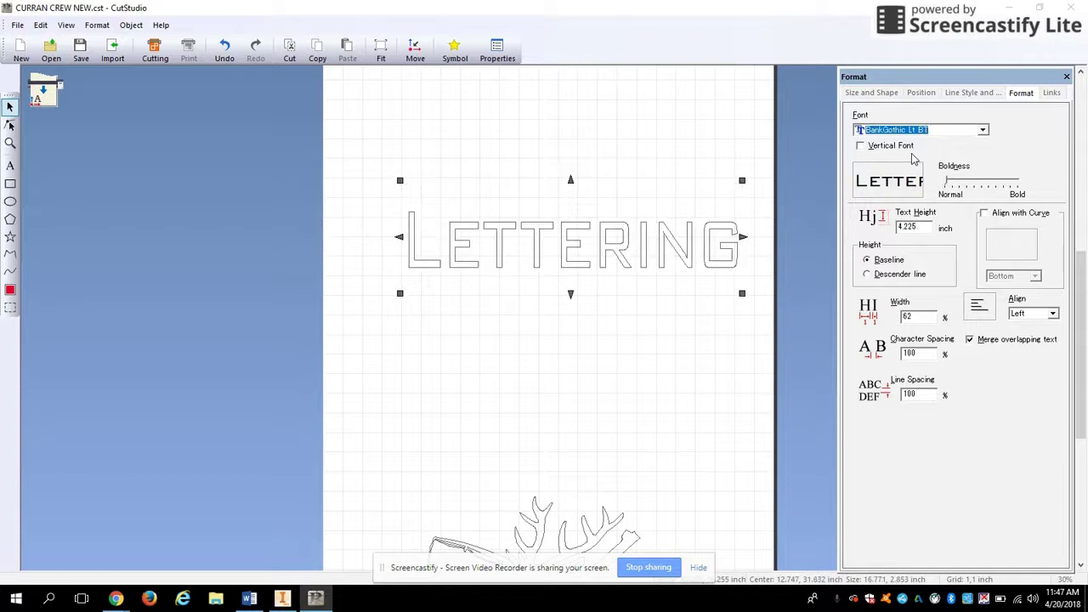
pyautogui.press('Down')
pyautogui.press('Down')
pyautogui.press('Down')
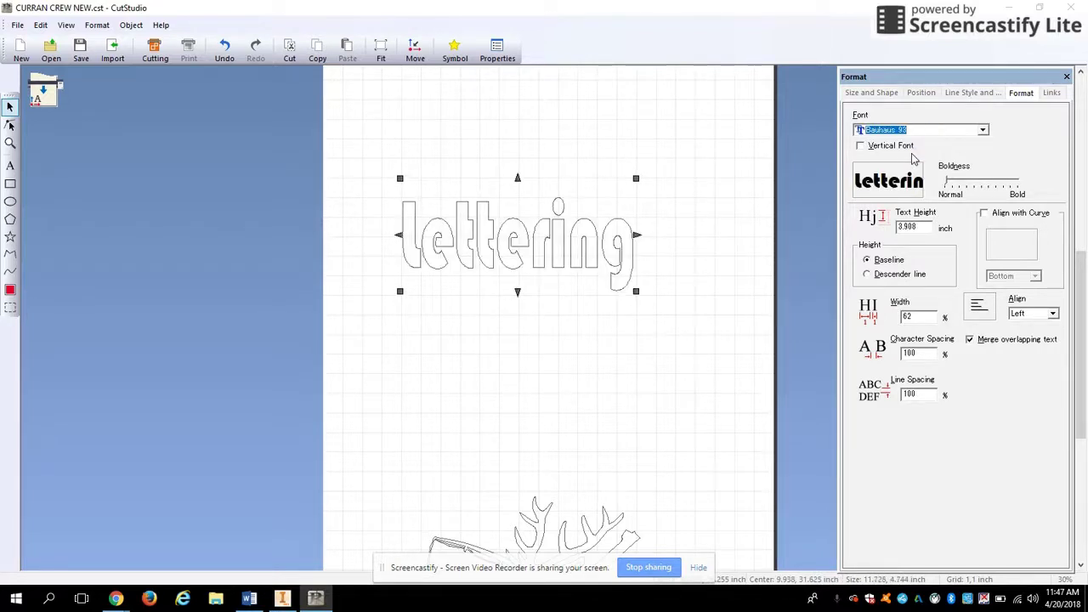
pyautogui.press('Down')
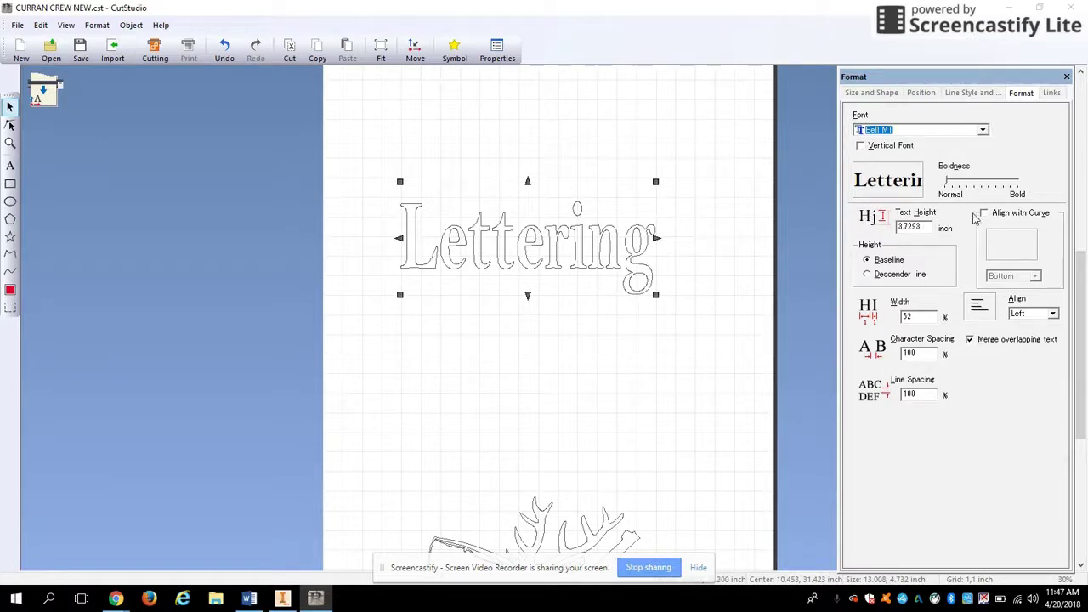
# Align the "Lettering" text with a curve and move the arched text down to just above the deer's antlers
pyautogui.scroll(-2, 575, 429)
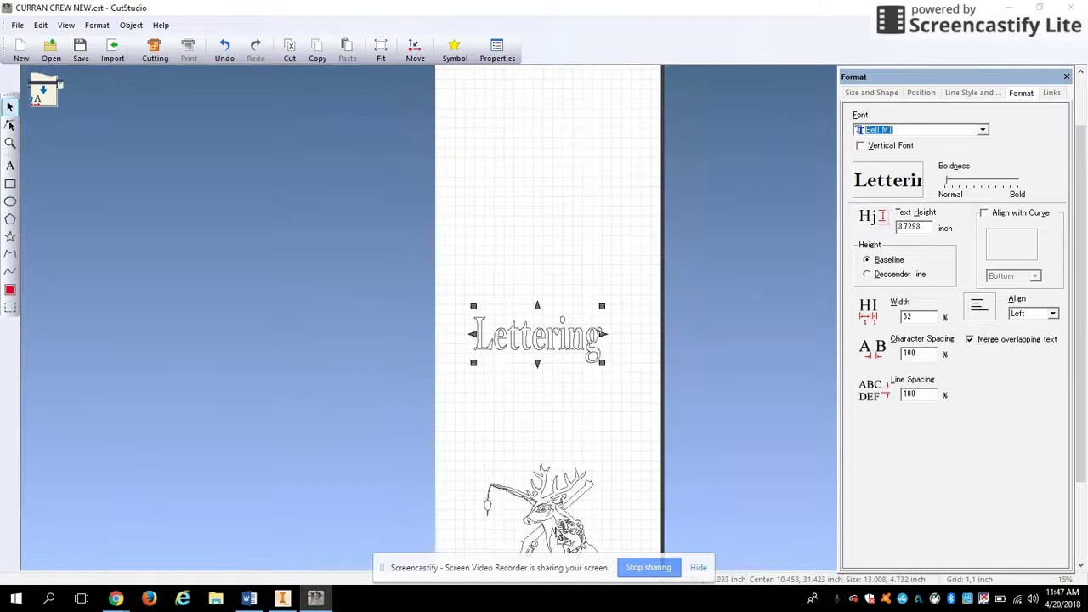
pyautogui.scroll(4, 555, 527)
pyautogui.scroll(-2, 554, 538)
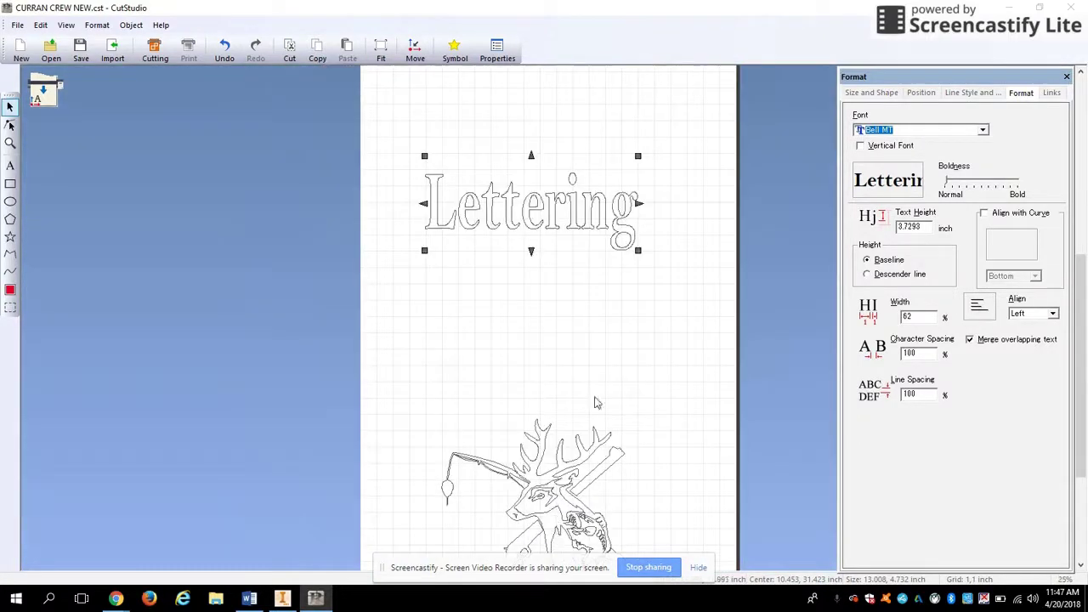
pyautogui.click(983, 214)
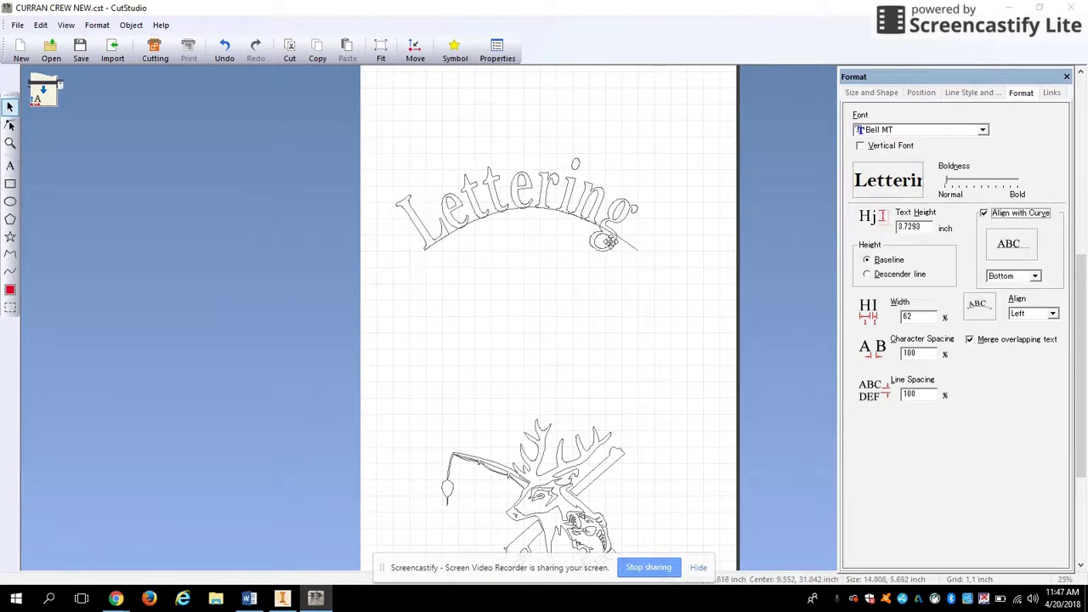
pyautogui.click(528, 197)
pyautogui.moveTo(501, 209); pyautogui.dragTo(521, 392)
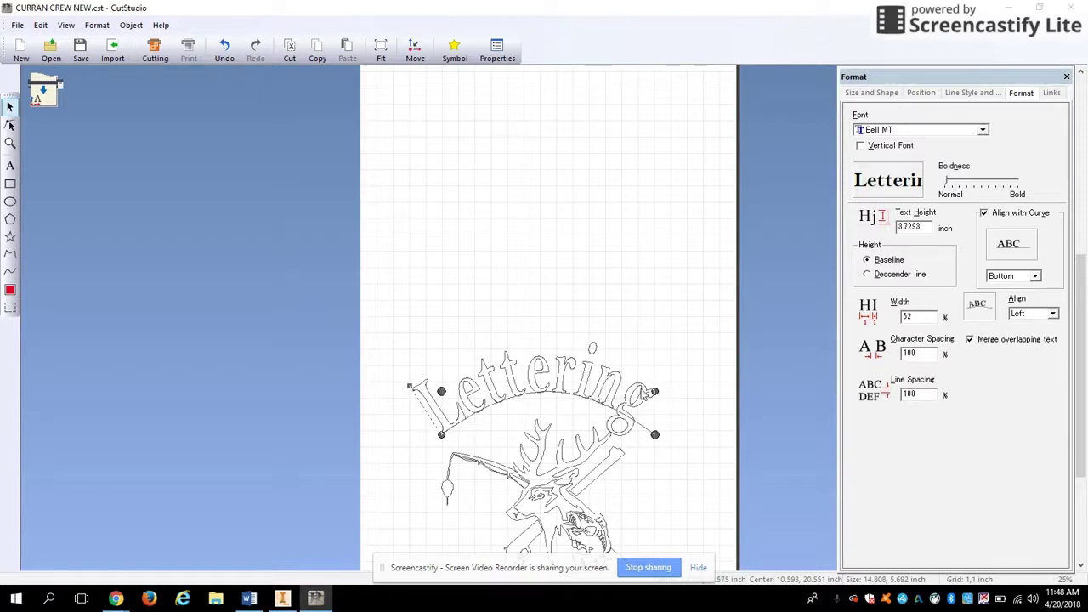
# Raise the arch of the "Lettering" text slightly and widen its curve, making the text about 14.6 by 6.1 inches
pyautogui.moveTo(656, 388)
pyautogui.mouseDown()
pyautogui.moveTo(658, 369)
pyautogui.moveTo(654, 391)
pyautogui.mouseUp()
pyautogui.click(548, 382)
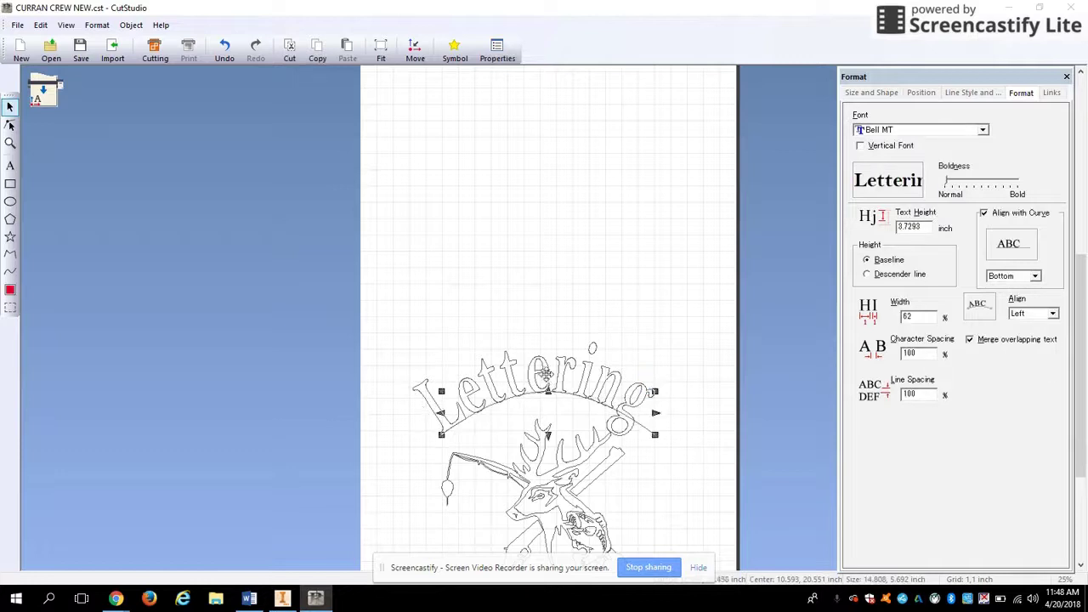
pyautogui.moveTo(549, 381)
pyautogui.mouseDown()
pyautogui.moveTo(554, 318)
pyautogui.moveTo(547, 389)
pyautogui.mouseUp()
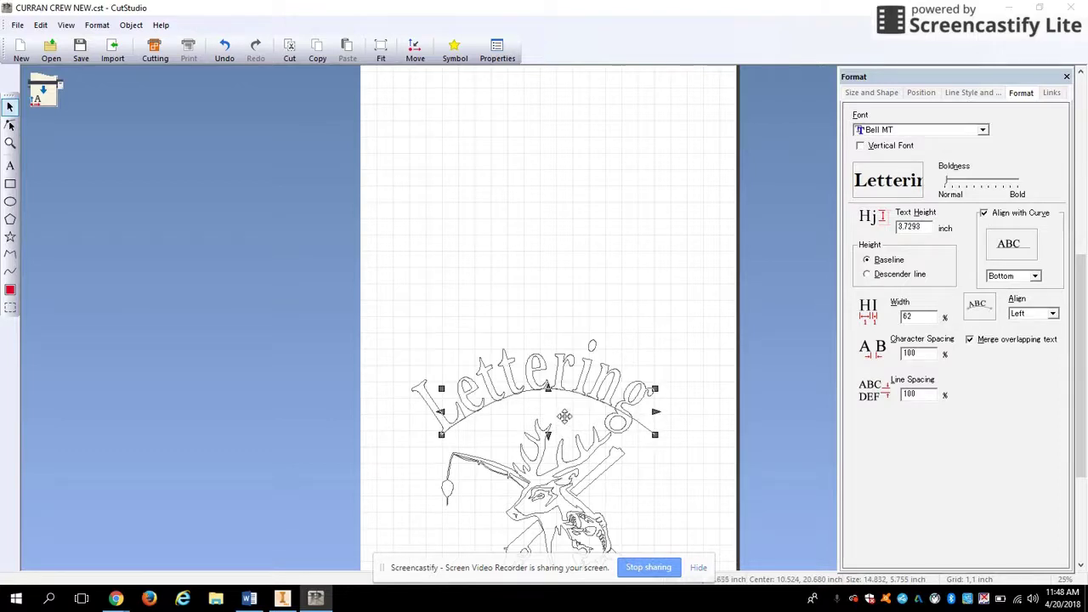
pyautogui.click(660, 417)
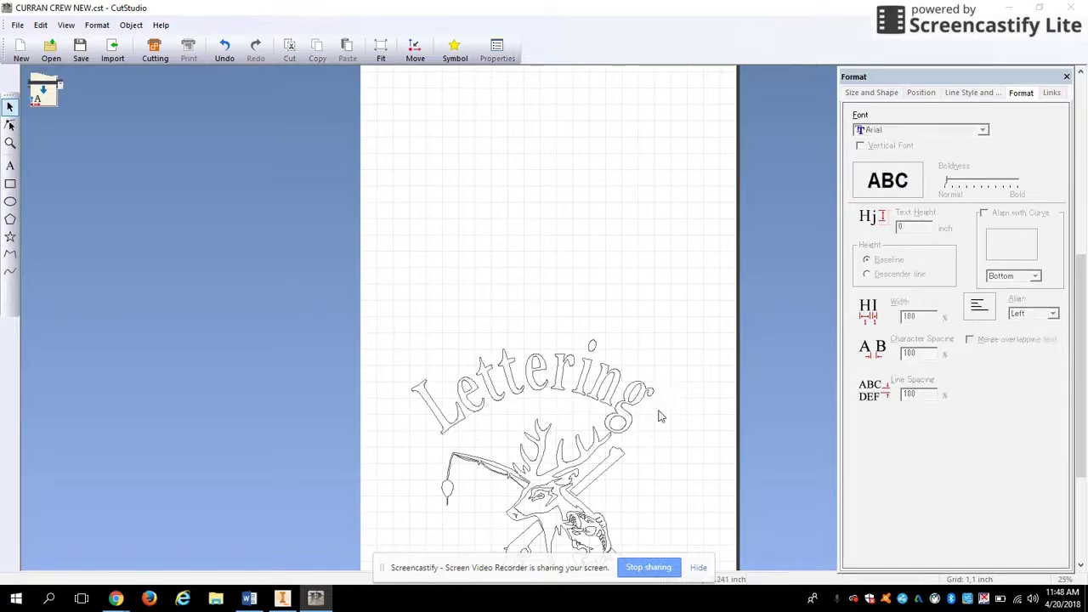
pyautogui.click(549, 373)
pyautogui.moveTo(644, 418); pyautogui.dragTo(689, 462)
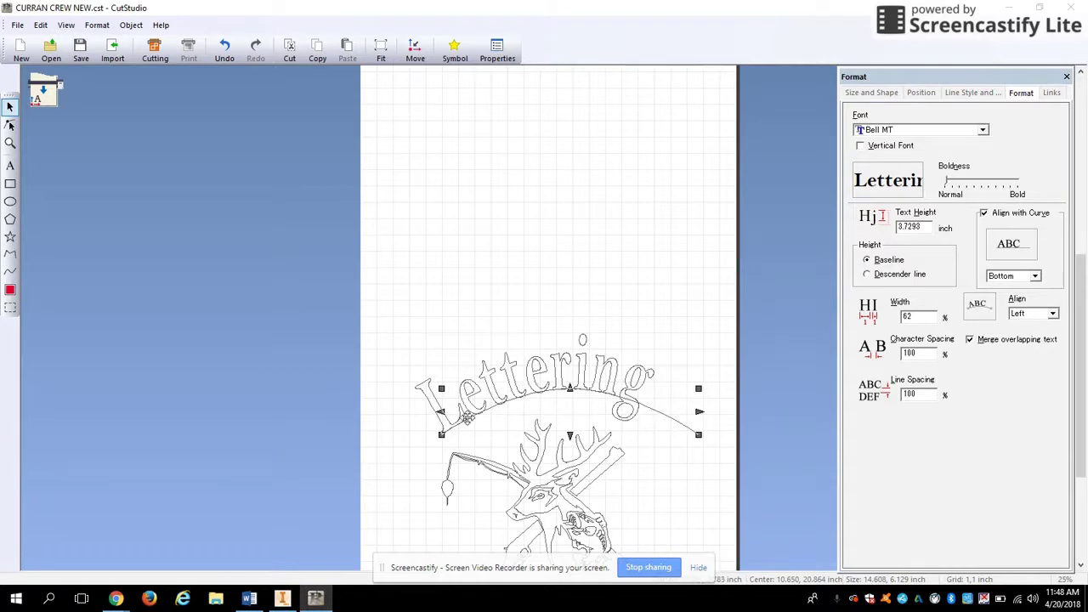
# Center-align the "Lettering" text on its curve and move the arch so it is centered above the deer's antlers
pyautogui.click(1054, 315)
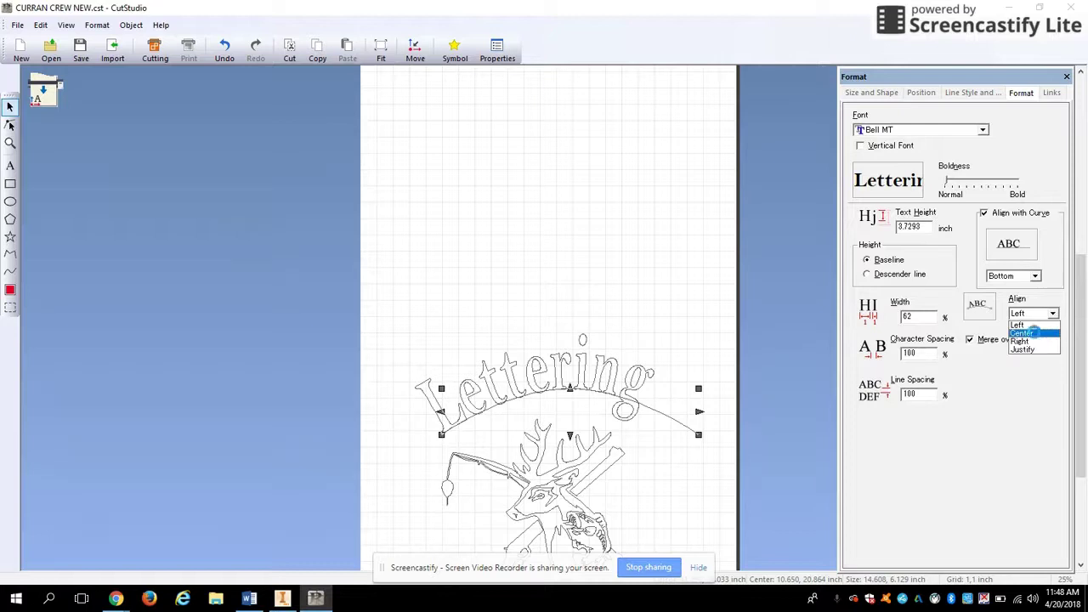
pyautogui.click(1035, 333)
pyautogui.moveTo(592, 375); pyautogui.dragTo(573, 385)
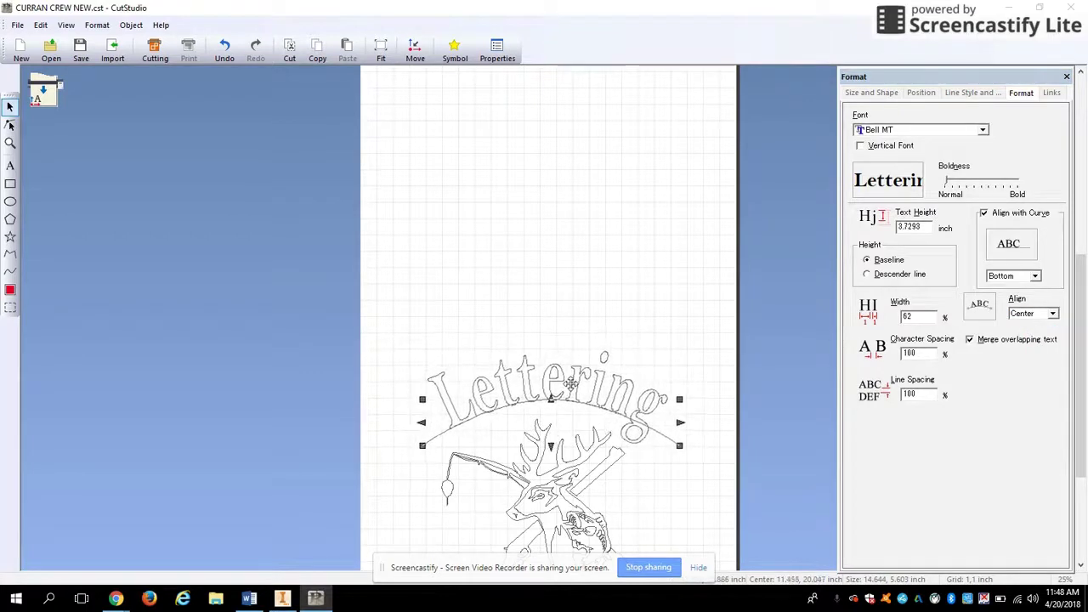
pyautogui.click(601, 330)
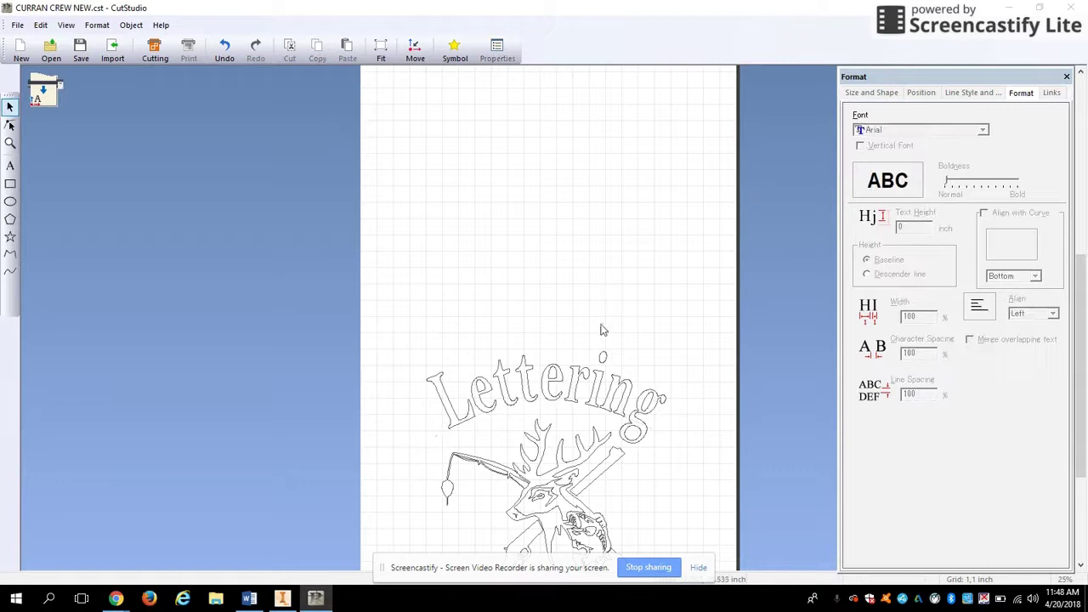
# Try fonts such as Bodoni MT Condensed, Bradley Hand ITC and Broadway on the arched "Lettering" text, and settle on Calibri
pyautogui.click(573, 389)
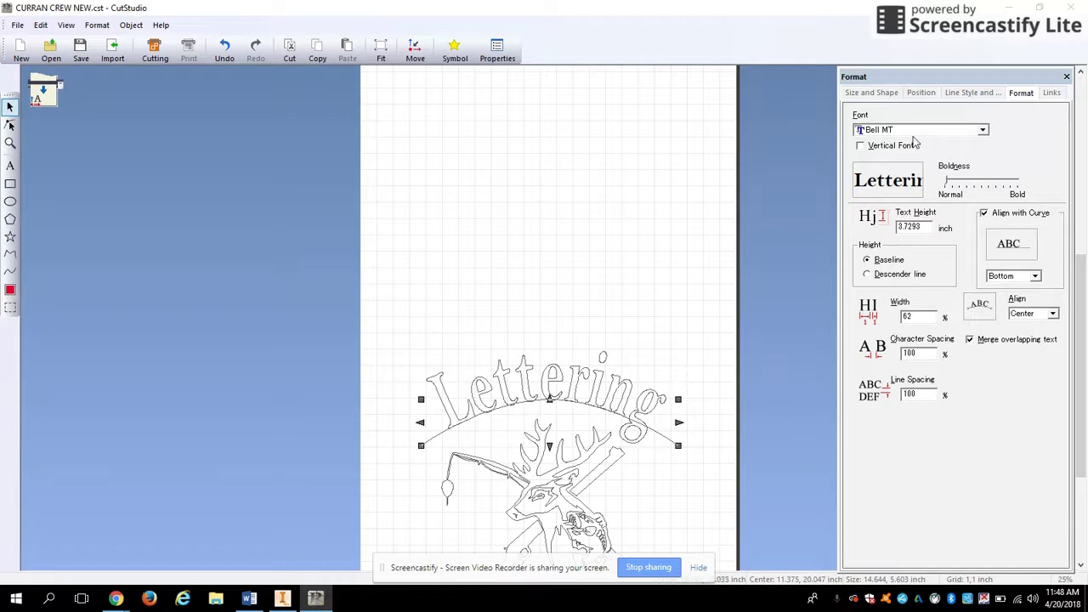
pyautogui.click(983, 130)
pyautogui.click(905, 210)
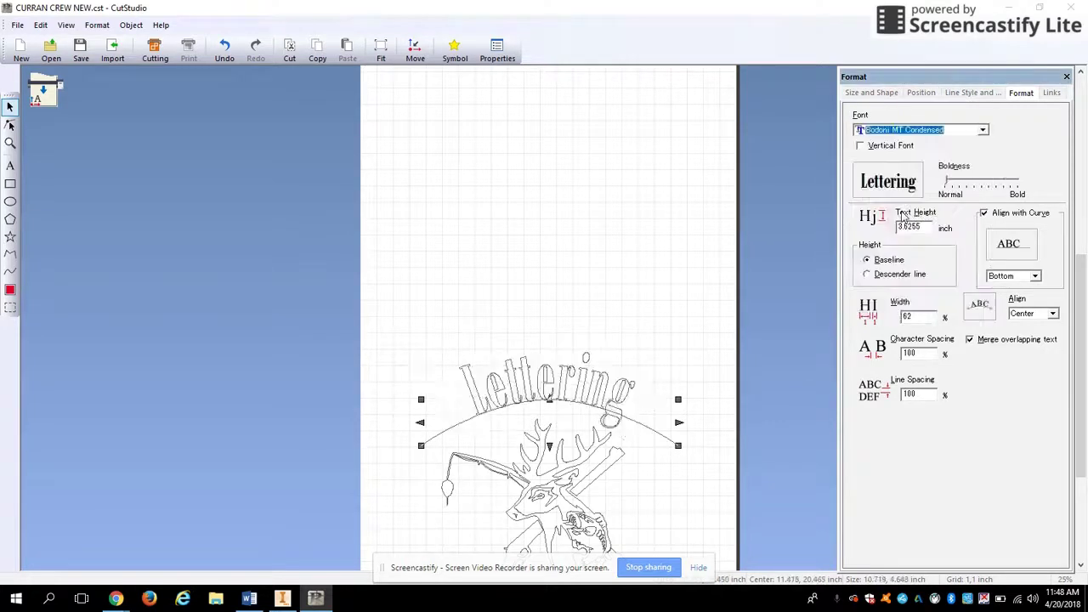
pyautogui.press('Down')
pyautogui.press('Down')
pyautogui.press('Down')
pyautogui.press('Down')
pyautogui.press('Down')
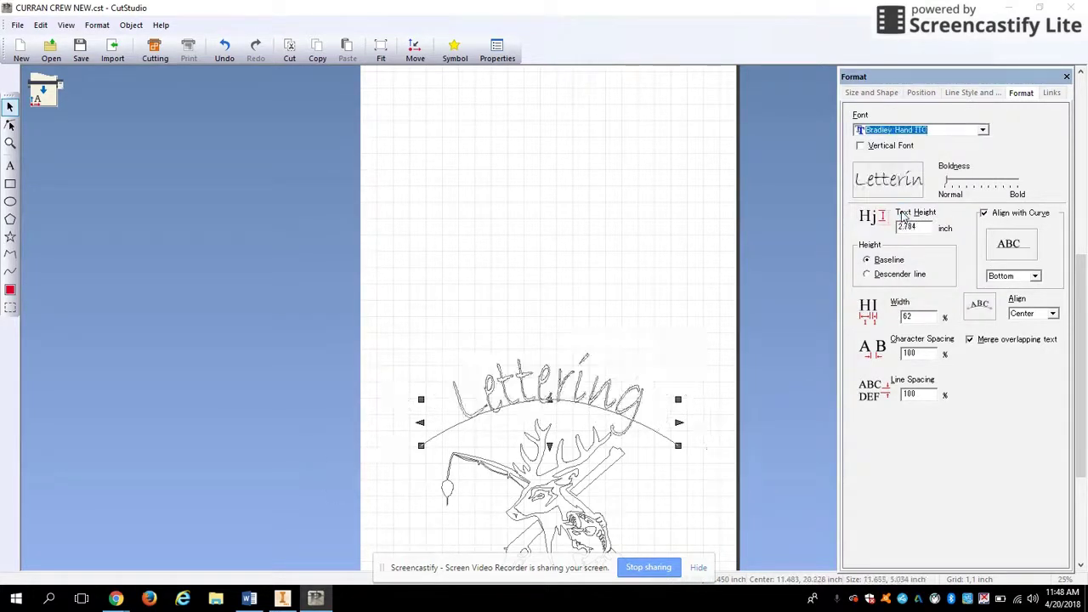
pyautogui.press('Up')
pyautogui.press('Down')
pyautogui.press('Down')
pyautogui.press('Down')
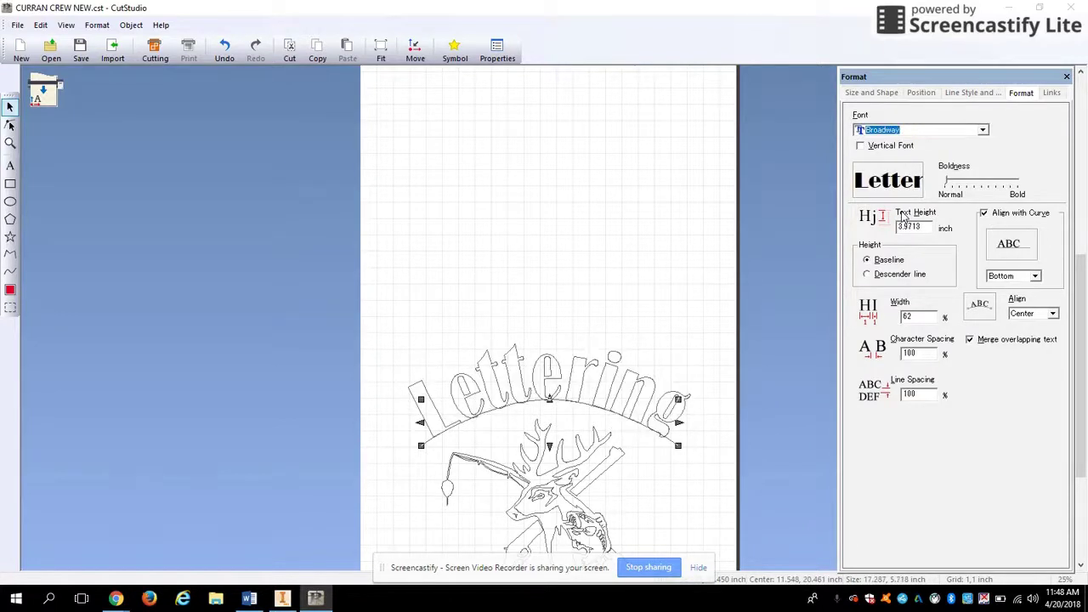
pyautogui.press('Down')
pyautogui.press('Down')
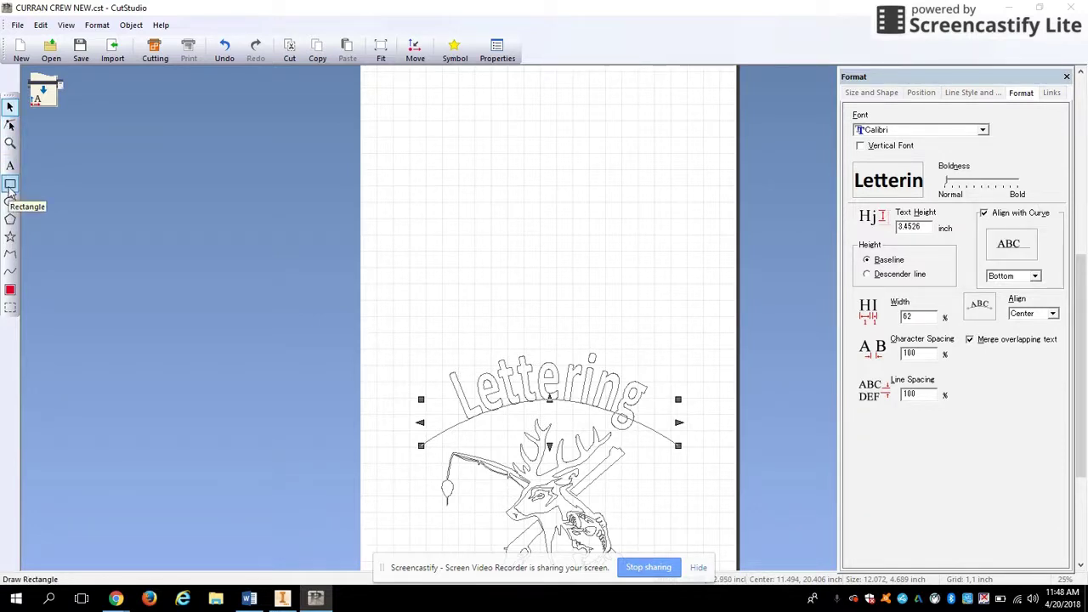
# Draw a wavy freeform curve about 19.8 by 4.2 inches across the page above the "Lettering" text
pyautogui.click(11, 273)
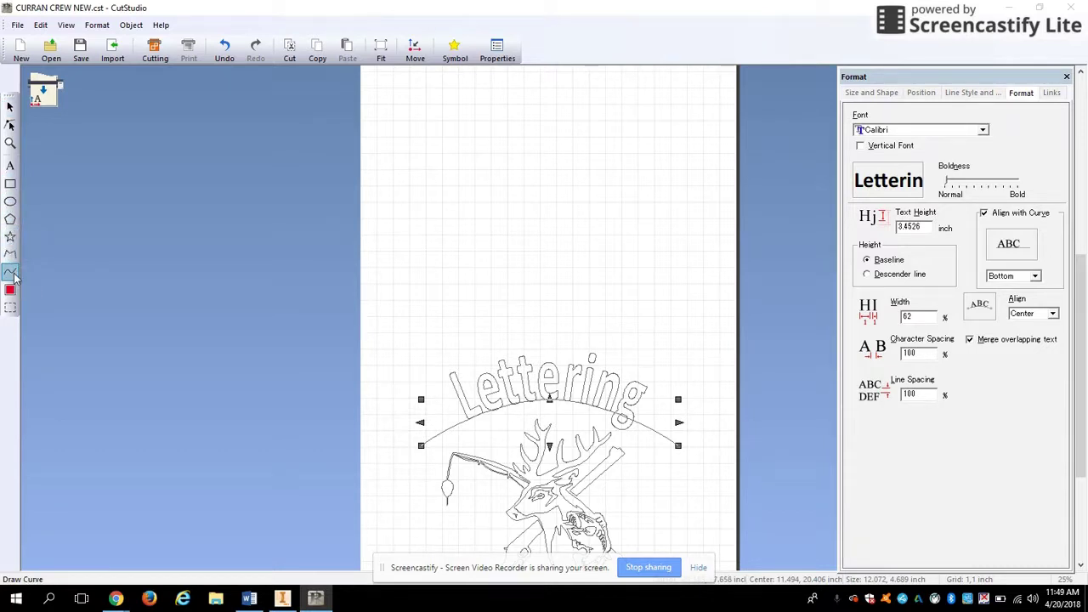
pyautogui.click(386, 270)
pyautogui.click(405, 267)
pyautogui.click(411, 262)
pyautogui.click(416, 256)
pyautogui.moveTo(422, 240)
pyautogui.mouseDown()
pyautogui.moveTo(467, 204)
pyautogui.moveTo(516, 219)
pyautogui.moveTo(534, 250)
pyautogui.moveTo(572, 263)
pyautogui.moveTo(604, 259)
pyautogui.moveTo(663, 209)
pyautogui.moveTo(702, 212)
pyautogui.moveTo(709, 226)
pyautogui.moveTo(699, 227)
pyautogui.moveTo(708, 224)
pyautogui.mouseUp()
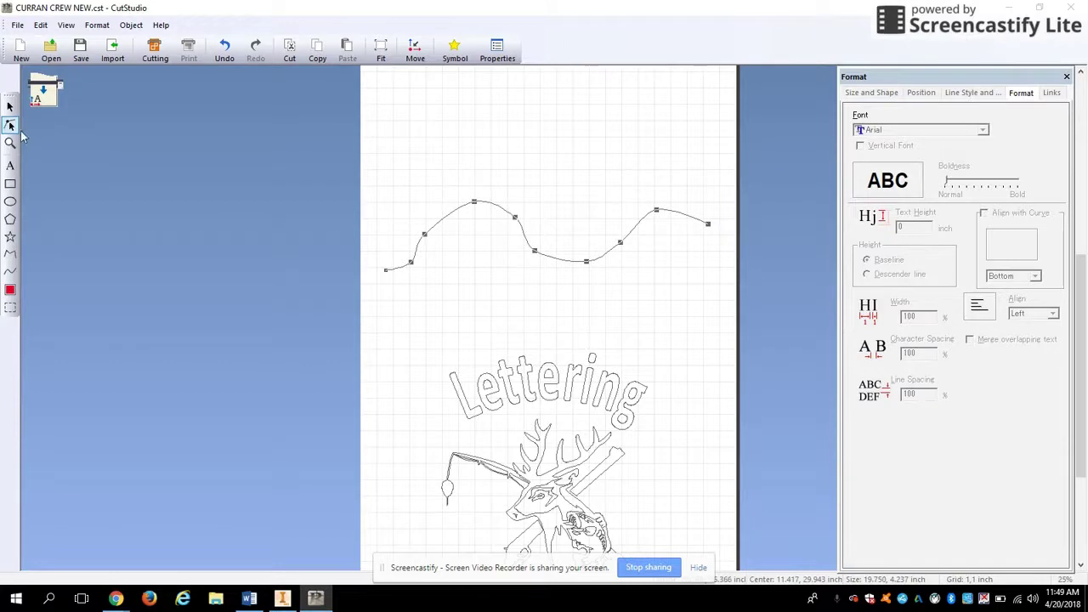
# Attach text to the wavy curve and fill most of its length with random sample letters
pyautogui.click(11, 165)
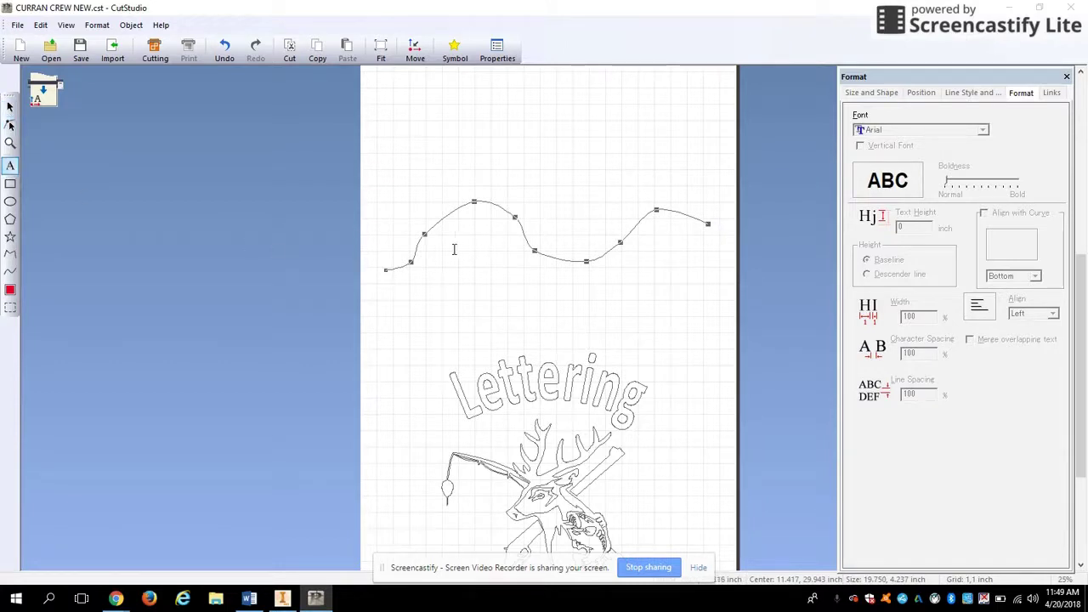
pyautogui.click(416, 247)
pyautogui.write('dfifg.ghashjsryyjmdkym')
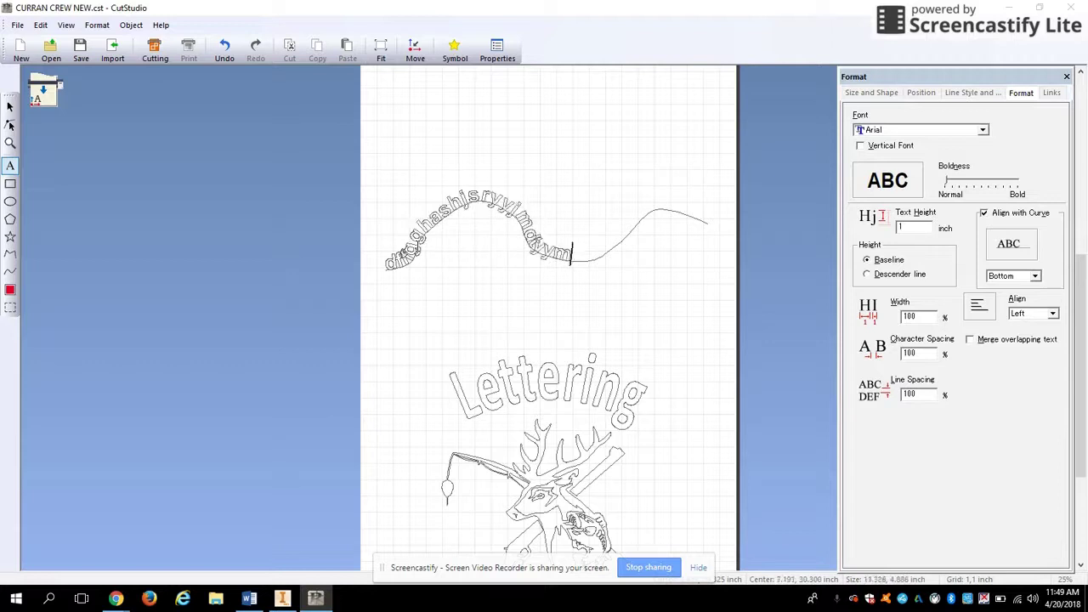
pyautogui.write('tyytyktymkty')
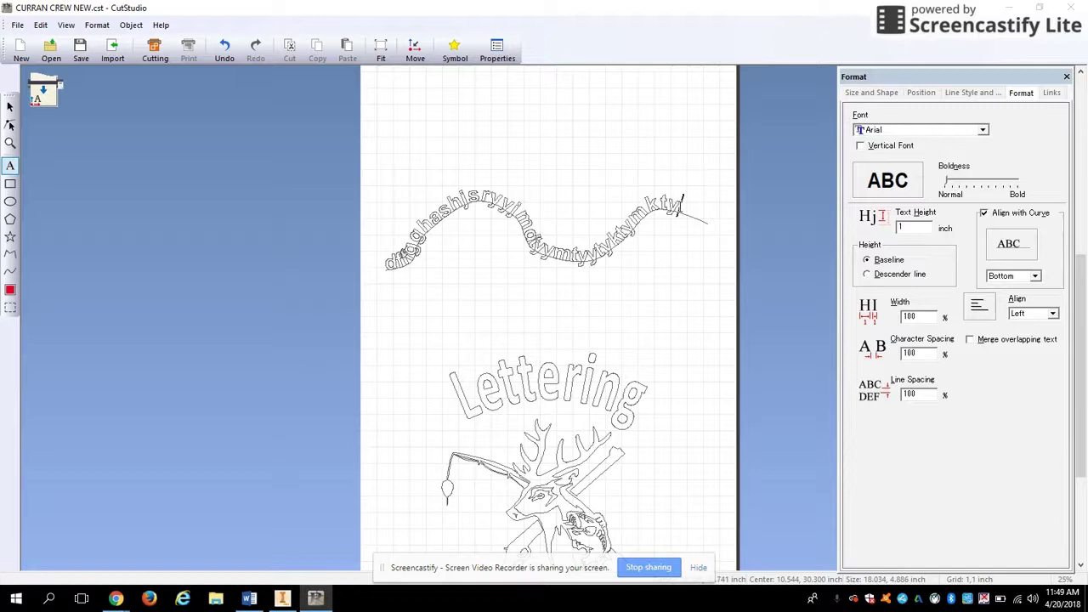
pyautogui.moveTo(681, 204)
pyautogui.mouseDown()
pyautogui.moveTo(546, 244)
pyautogui.moveTo(437, 200)
pyautogui.moveTo(413, 231)
pyautogui.moveTo(676, 212)
pyautogui.mouseUp()
# Undo the sample text and the wavy curve above the "Lettering" text
pyautogui.click(40, 24)
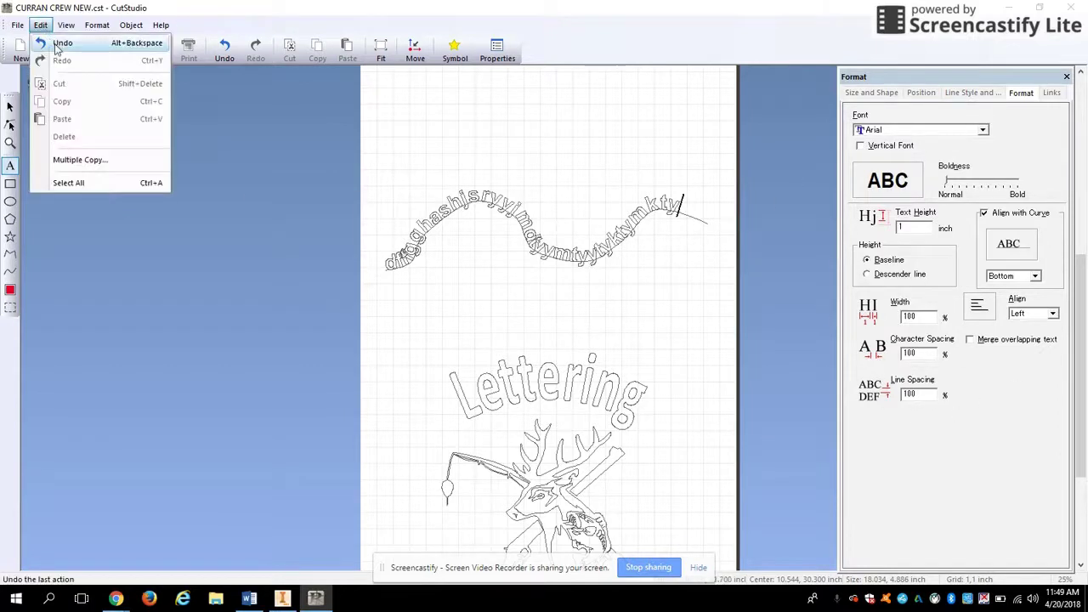
pyautogui.click(58, 41)
pyautogui.hotkey('ctrl', 'z')
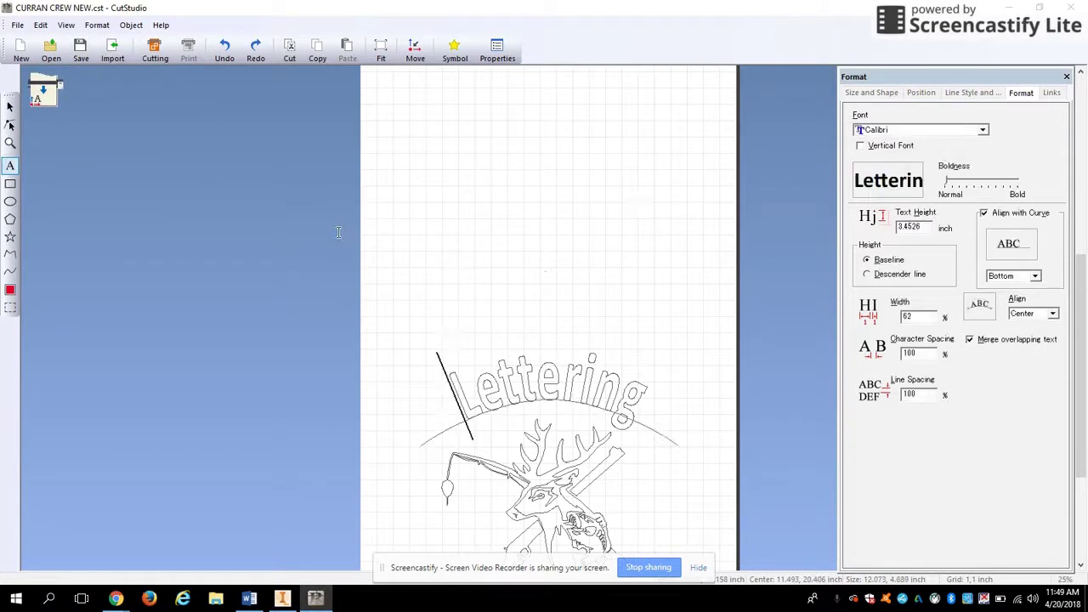
pyautogui.click(42, 25)
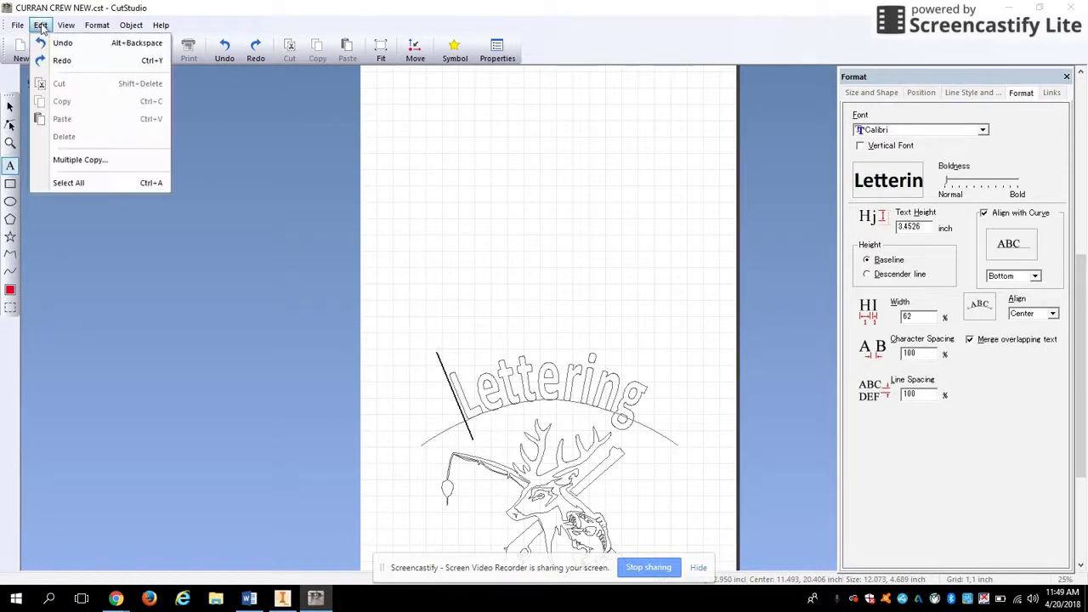
pyautogui.click(49, 26)
# Draw a circle about 10 inches in diameter above the "Lettering" text and move it to the middle of the page
pyautogui.click(10, 201)
pyautogui.moveTo(532, 174); pyautogui.dragTo(696, 328)
pyautogui.scroll(-1, 566, 240)
pyautogui.scroll(-1, 566, 239)
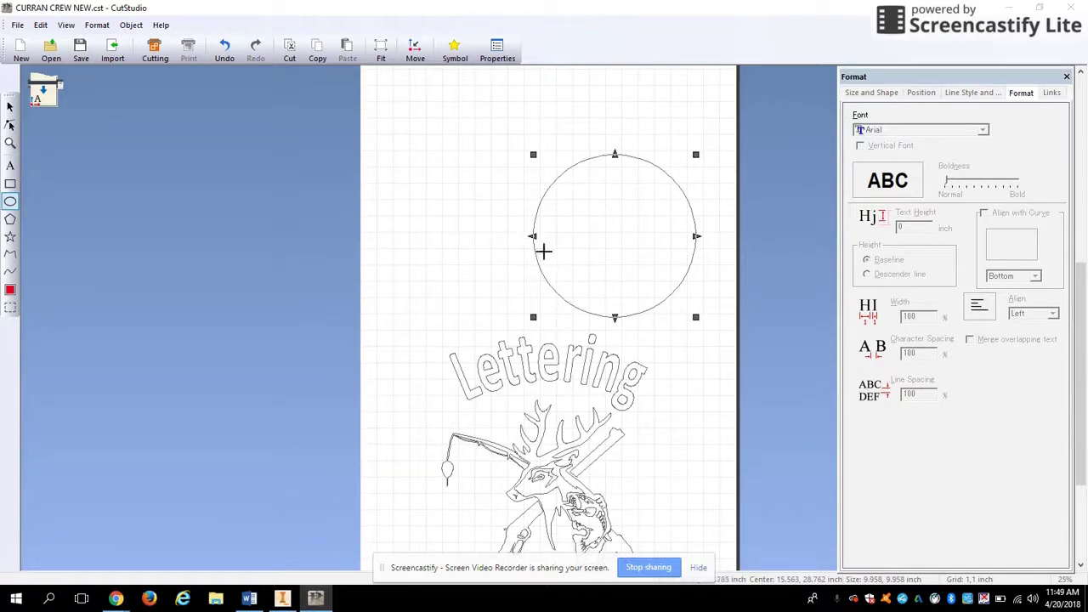
pyautogui.click(11, 105)
pyautogui.moveTo(566, 177); pyautogui.dragTo(477, 174)
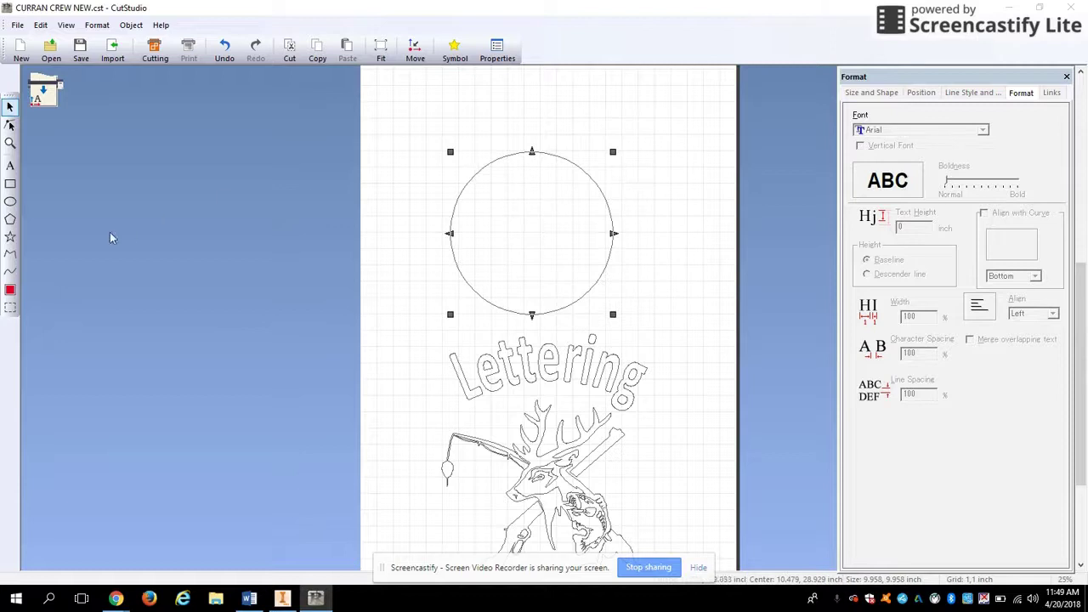
# Start text on the upper-left edge of the circle, enter trial letters "gggghhhhhh" and erase them
pyautogui.click(11, 166)
pyautogui.click(459, 194)
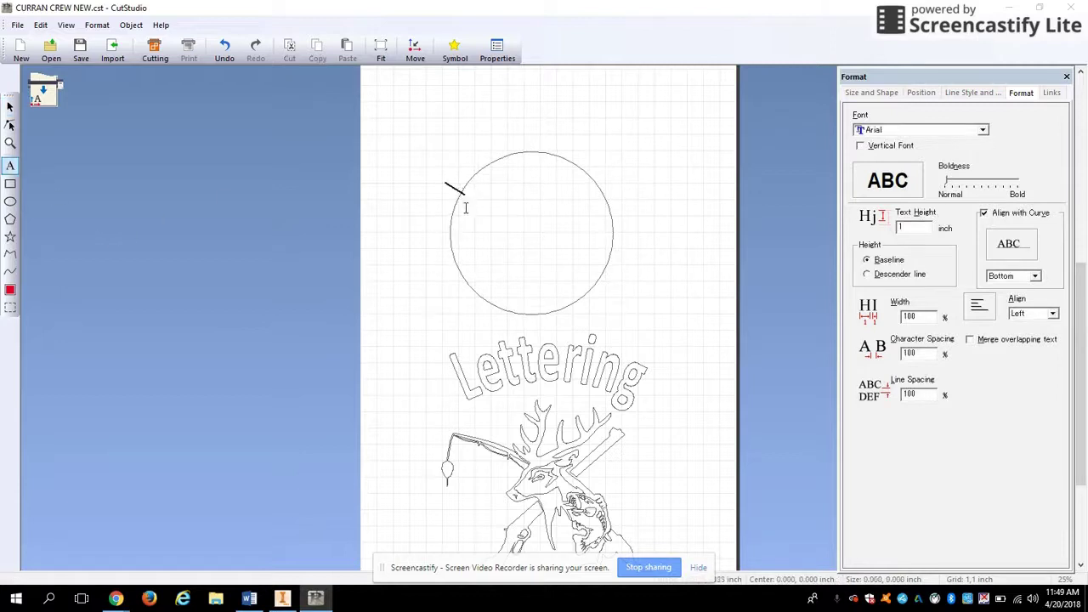
pyautogui.write('gggghhhhhh')
pyautogui.press('BackSpace')
pyautogui.press('BackSpace')
pyautogui.press('BackSpace')
pyautogui.press('BackSpace')
pyautogui.press('BackSpace')
pyautogui.press('BackSpace')
pyautogui.press('BackSpace')
pyautogui.press('BackSpace')
pyautogui.press('BackSpace')
pyautogui.press('BackSpace')
# Enter "Glacier Creek Middle School" around the circle and widen the gaps between its words
pyautogui.write('Glaci')
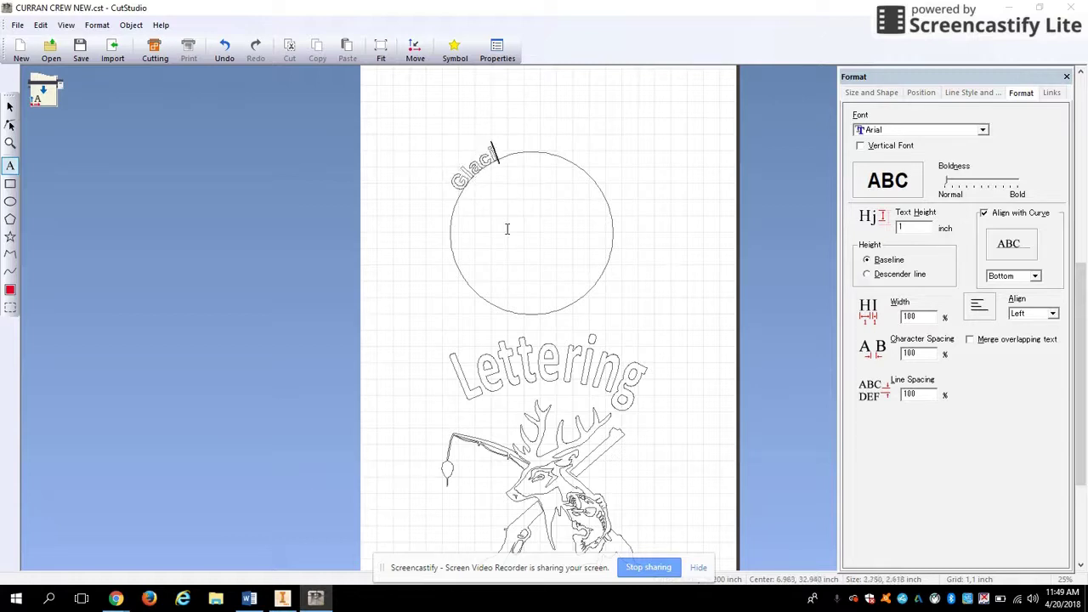
pyautogui.write('er Creek Mi')
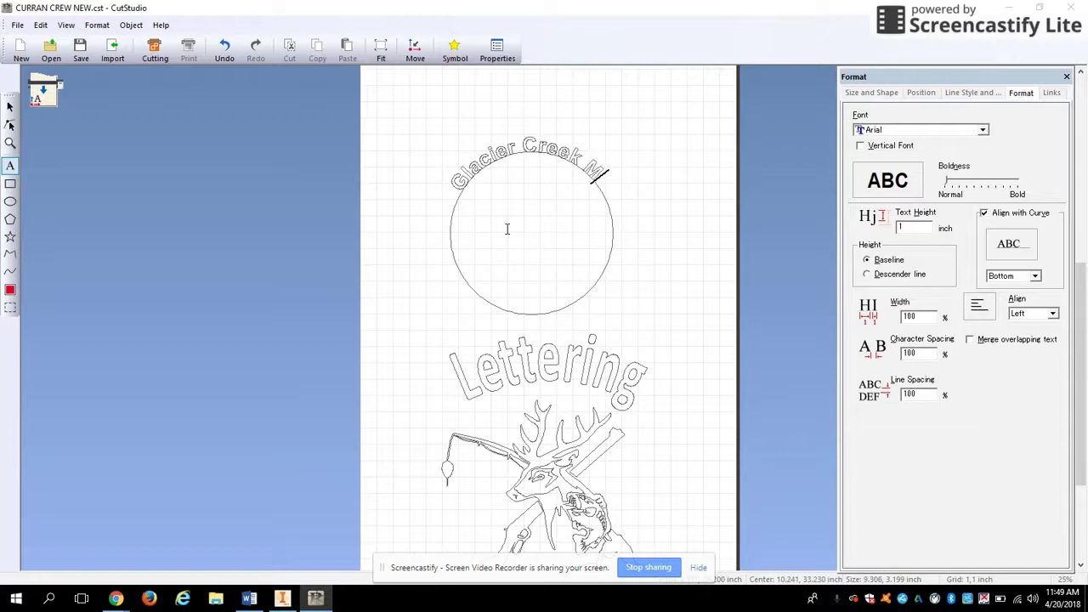
pyautogui.write('ddle')
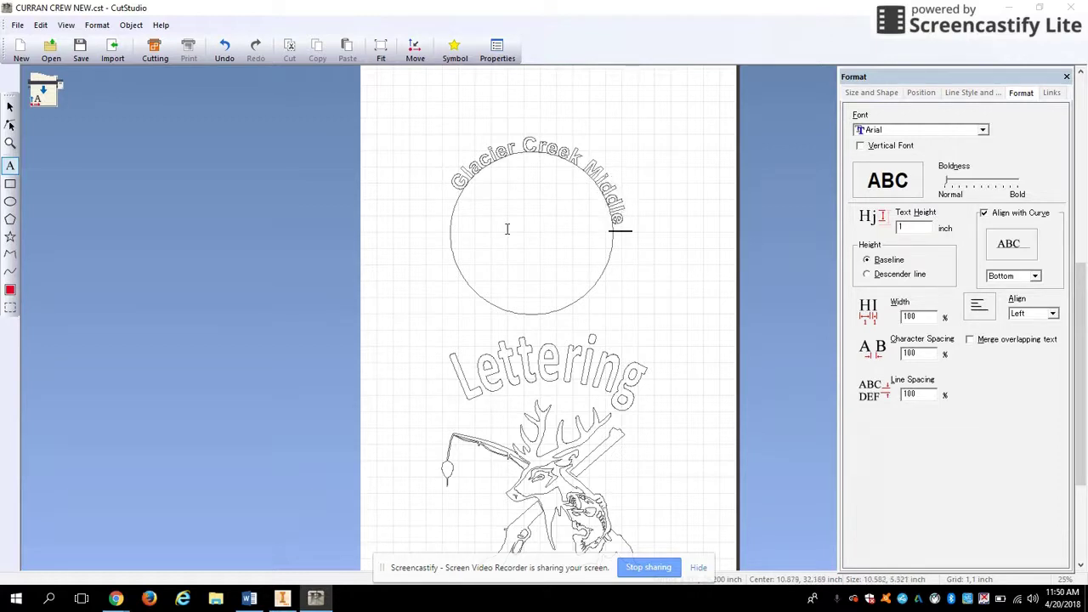
pyautogui.write(' School')
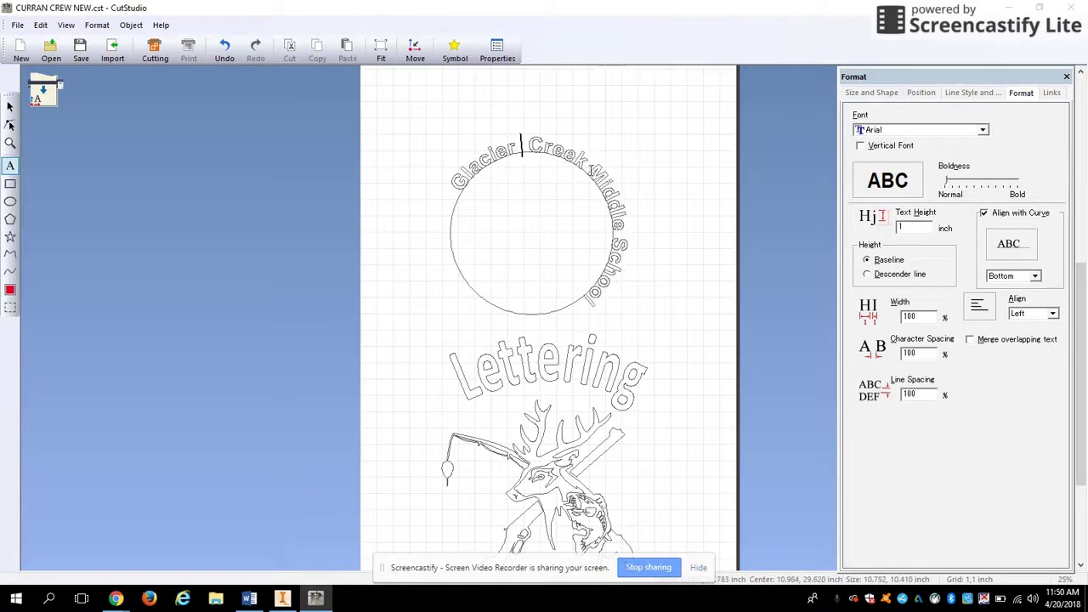
pyautogui.click(617, 240)
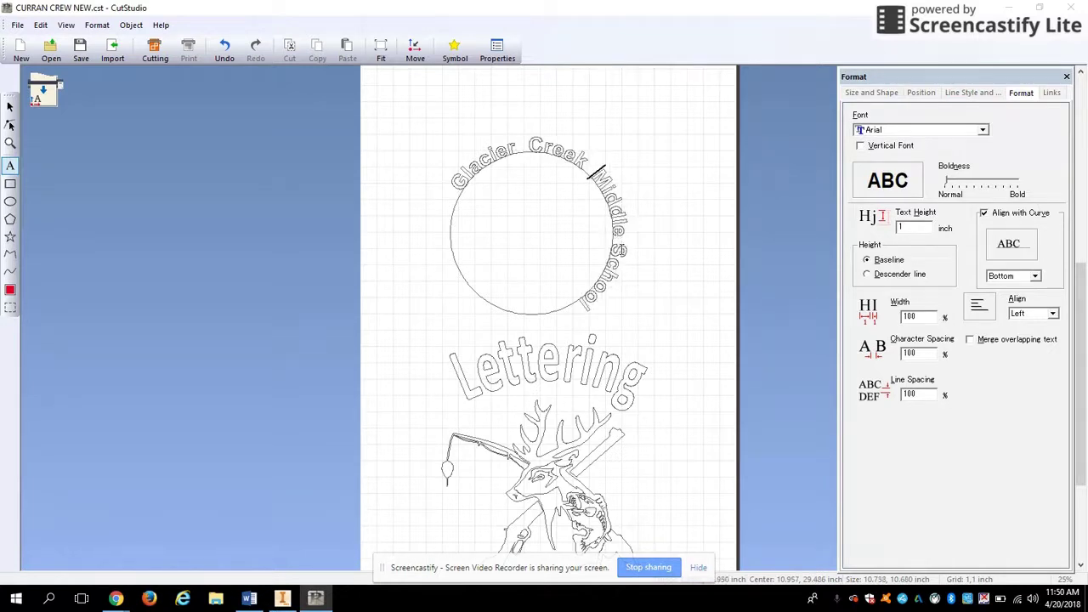
pyautogui.click(623, 258)
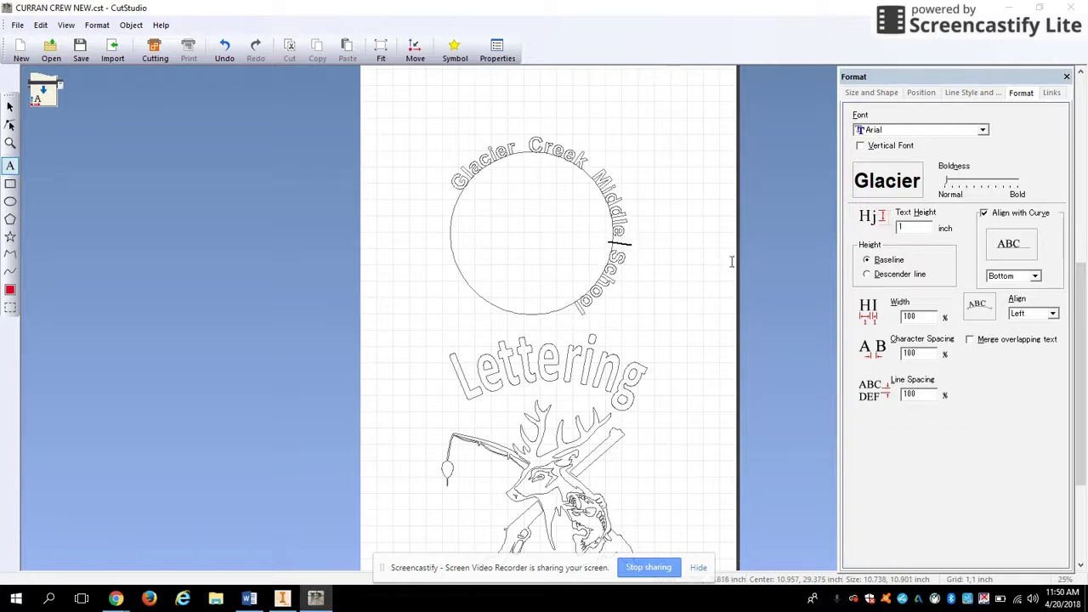
# Change the font of the whole circular "Glacier Creek Middle School" text to BankGothic Lt BT
pyautogui.moveTo(579, 312); pyautogui.dragTo(459, 182)
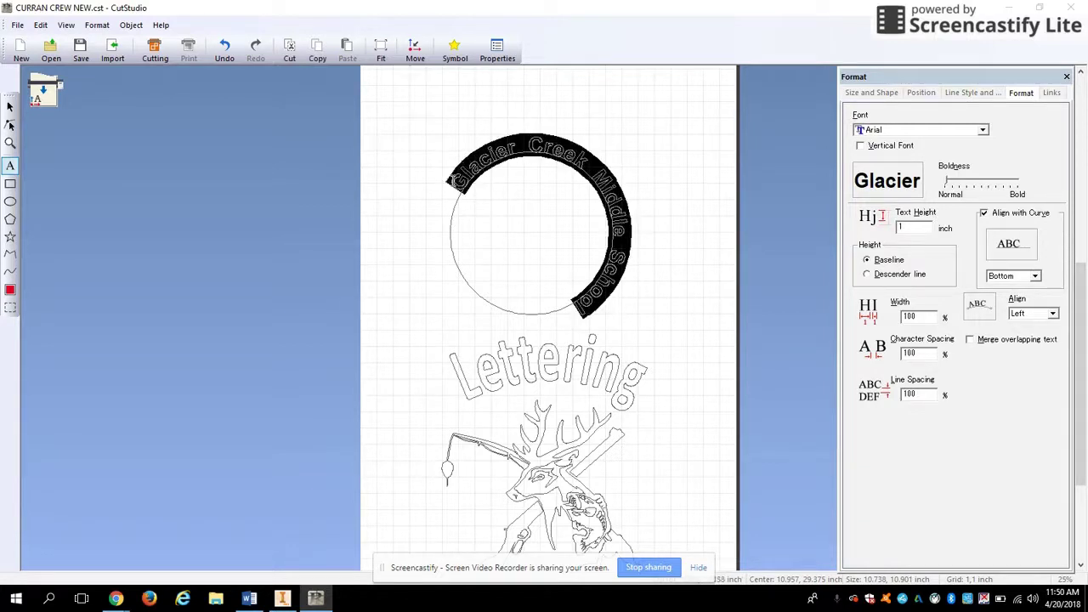
pyautogui.click(983, 131)
pyautogui.click(898, 273)
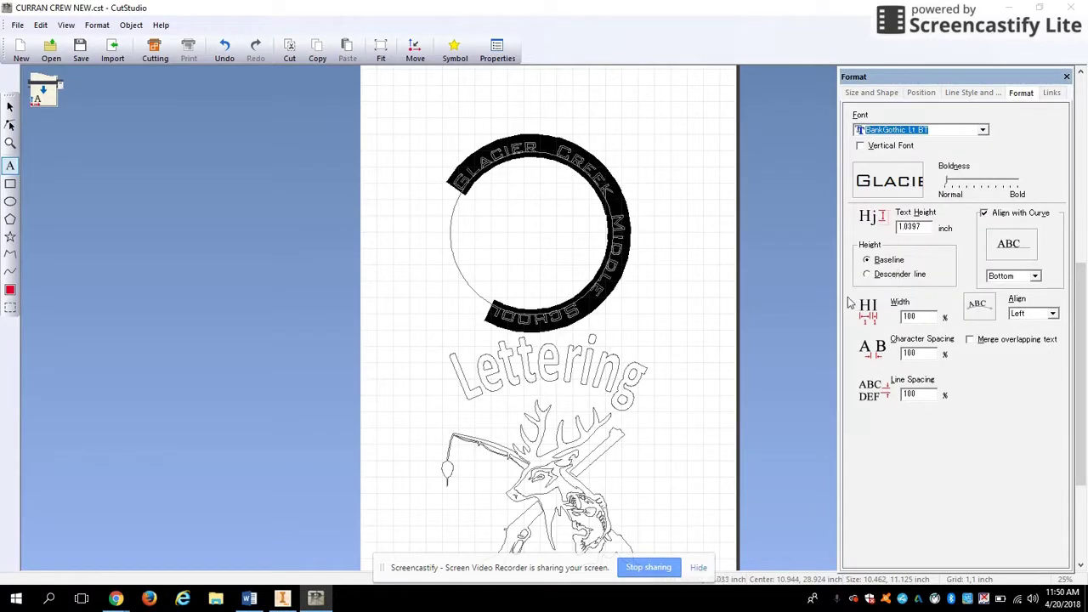
pyautogui.click(665, 314)
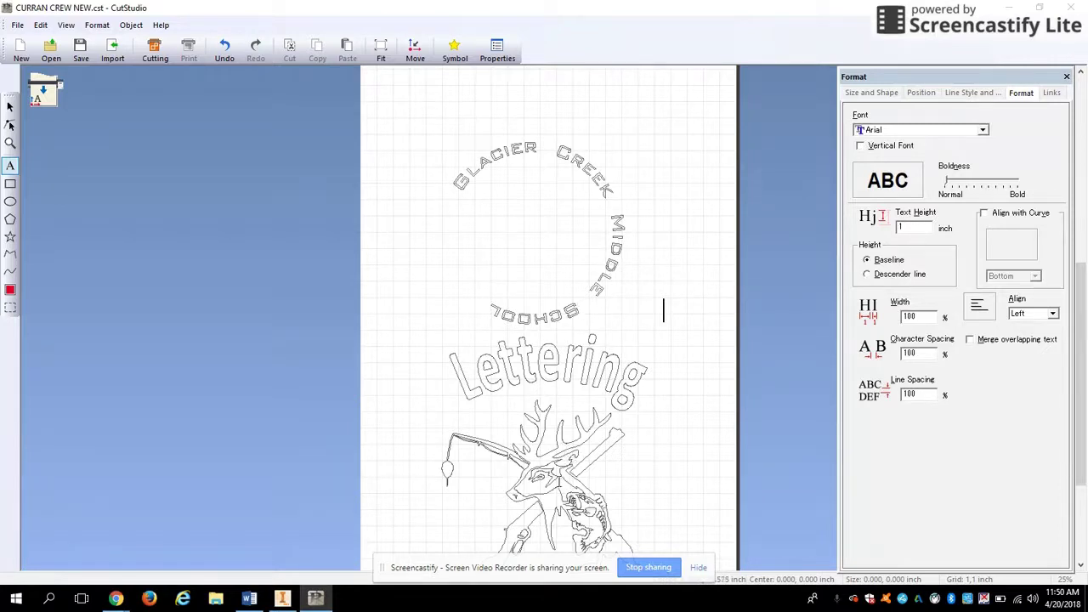
# Delete the circular "Glacier Creek Middle School" text above the "Lettering" arch
pyautogui.moveTo(564, 485); pyautogui.dragTo(526, 407)
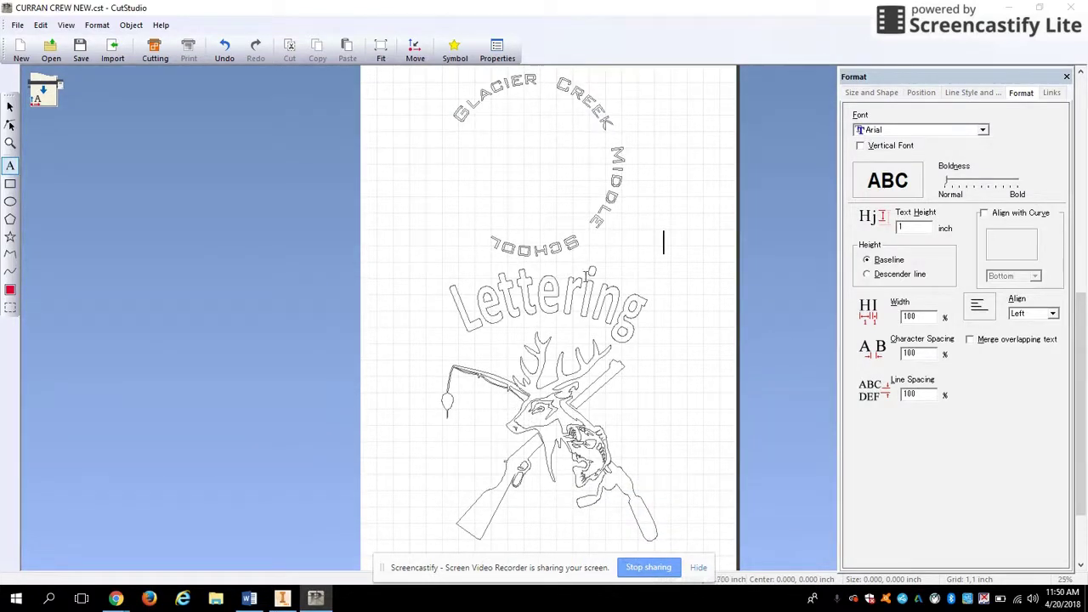
pyautogui.click(556, 295)
pyautogui.click(10, 106)
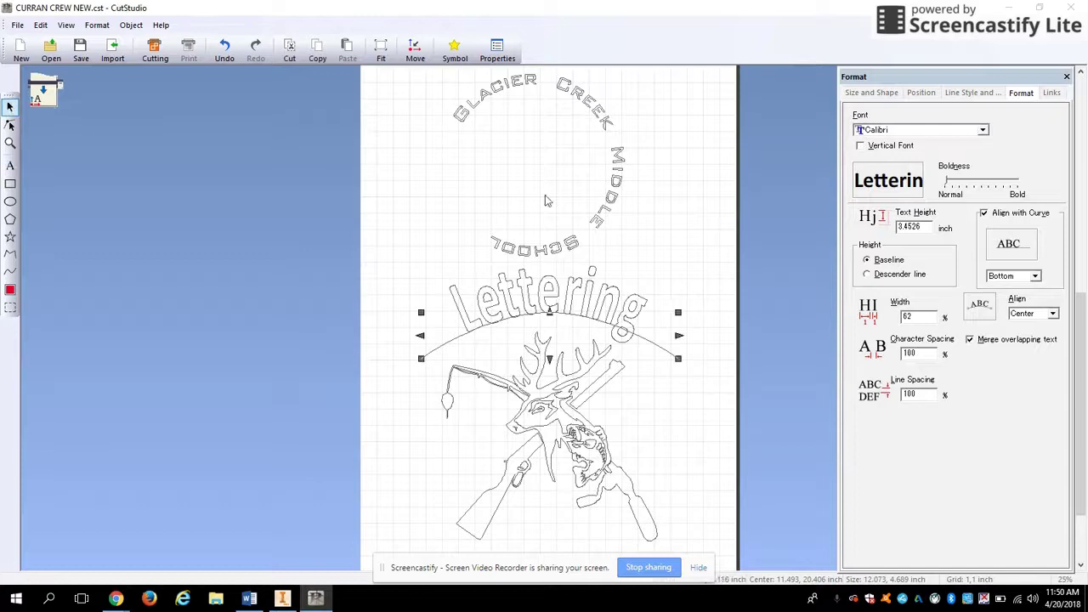
pyautogui.click(615, 170)
pyautogui.press('Delete')
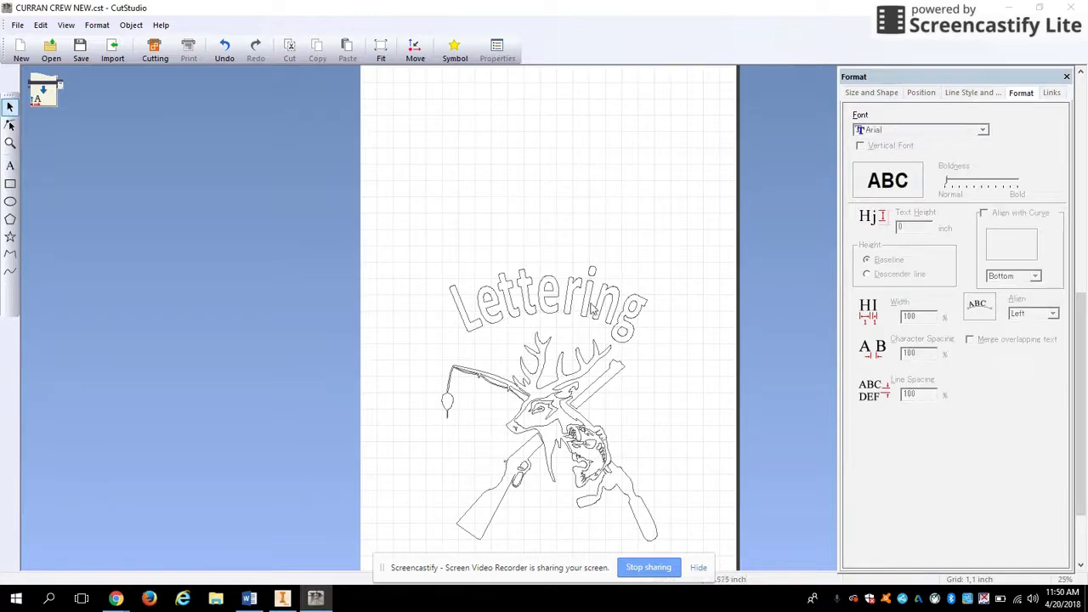
# Delete the "Lettering" arch and move the deer, rifle and fishing rod design higher on the page
pyautogui.click(489, 299)
pyautogui.press('Delete')
pyautogui.click(559, 418)
pyautogui.moveTo(549, 405); pyautogui.dragTo(548, 314)
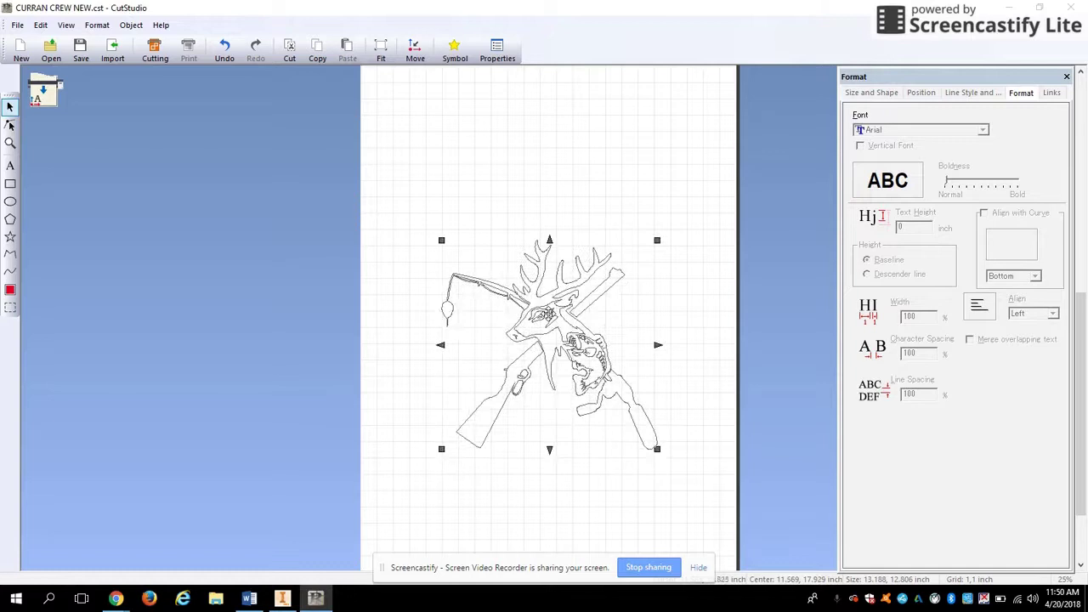
pyautogui.moveTo(656, 242)
pyautogui.mouseDown()
pyautogui.moveTo(652, 360)
pyautogui.moveTo(660, 169)
pyautogui.moveTo(655, 212)
pyautogui.moveTo(573, 289)
pyautogui.moveTo(476, 262)
pyautogui.moveTo(686, 310)
pyautogui.moveTo(651, 262)
pyautogui.mouseUp()
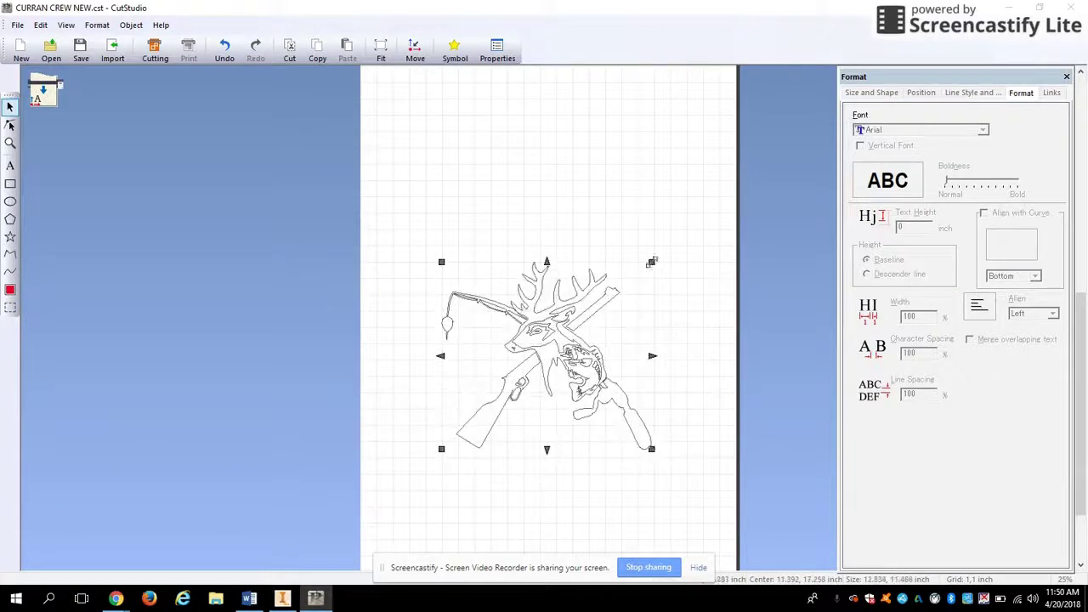
pyautogui.click(40, 24)
pyautogui.click(58, 46)
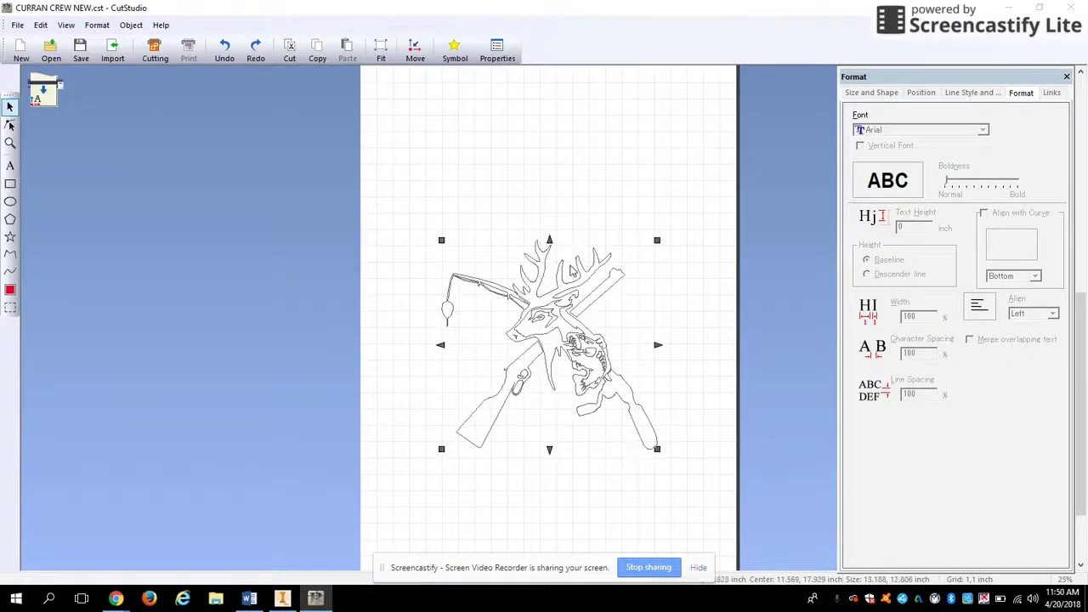
# Scale the deer, rifle and fishing rod design down to about 7.43 by 7.22 inches and shift it slightly right
pyautogui.moveTo(655, 239); pyautogui.dragTo(565, 343)
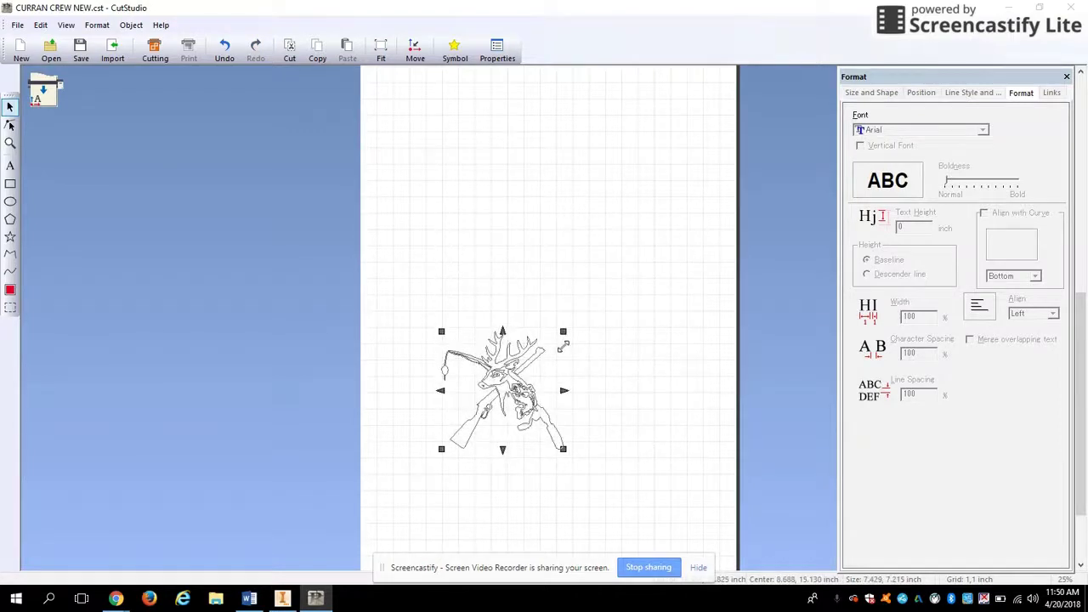
pyautogui.moveTo(501, 403); pyautogui.dragTo(521, 403)
pyautogui.scroll(-1, 515, 476)
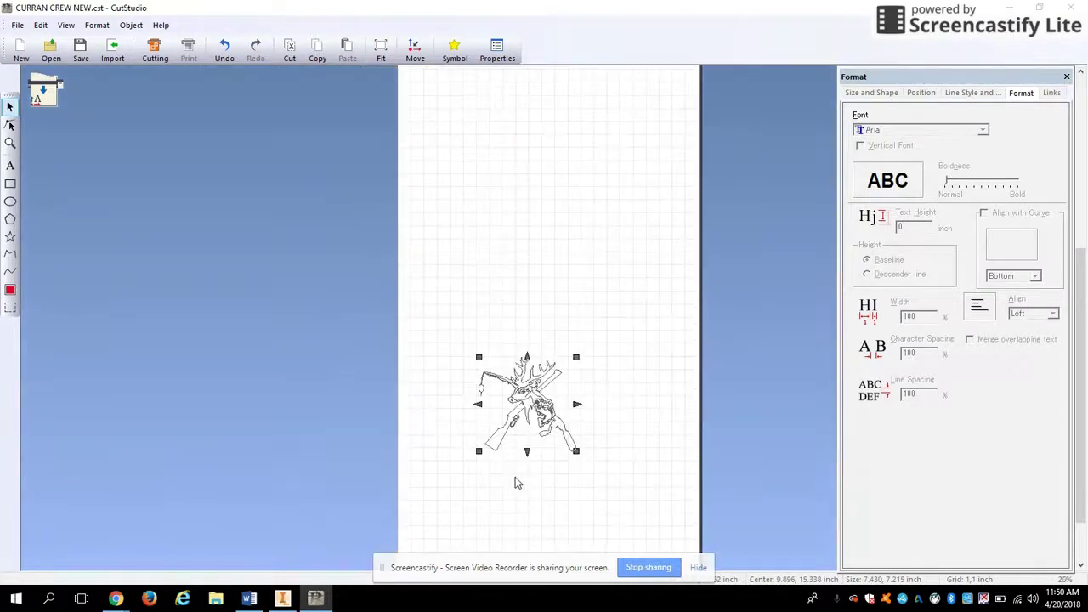
pyautogui.scroll(2, 510, 446)
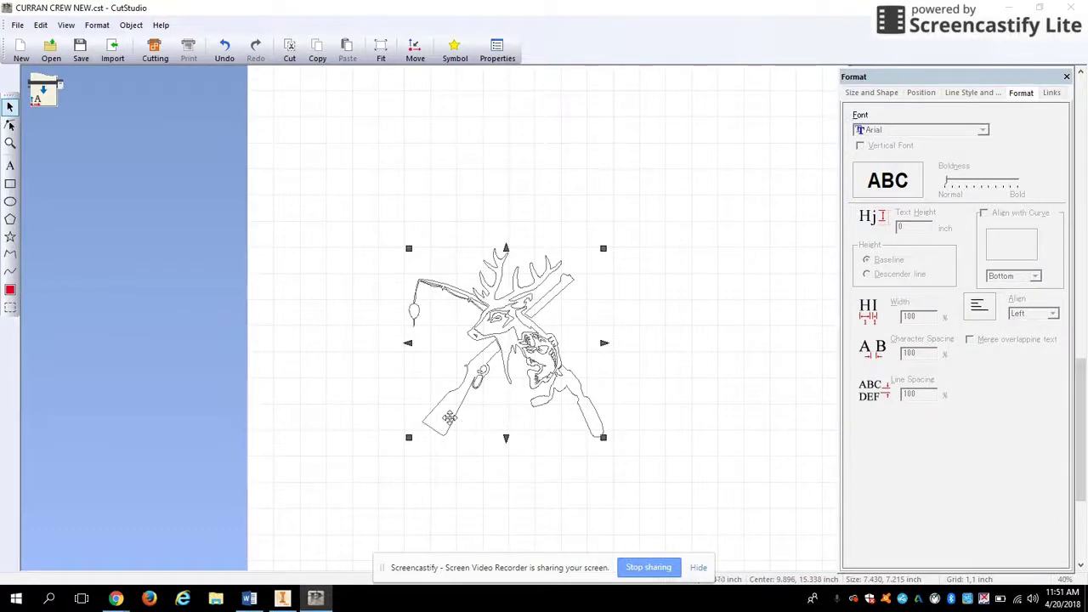
pyautogui.click(450, 149)
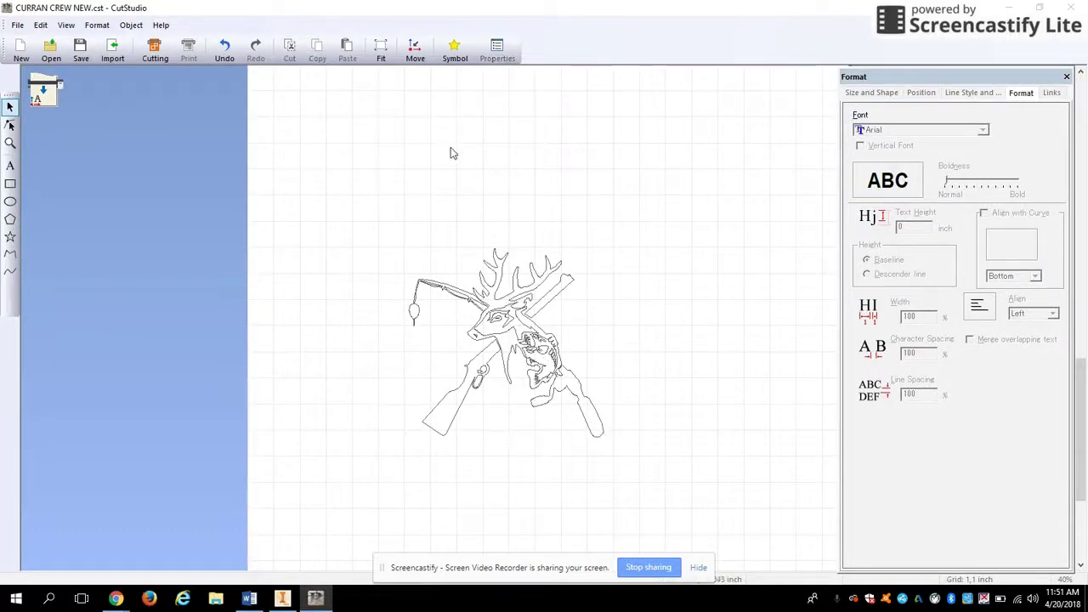
# Draw one large ellipse enclosing the deer design and undo any stray small ellipse inside it
pyautogui.click(10, 201)
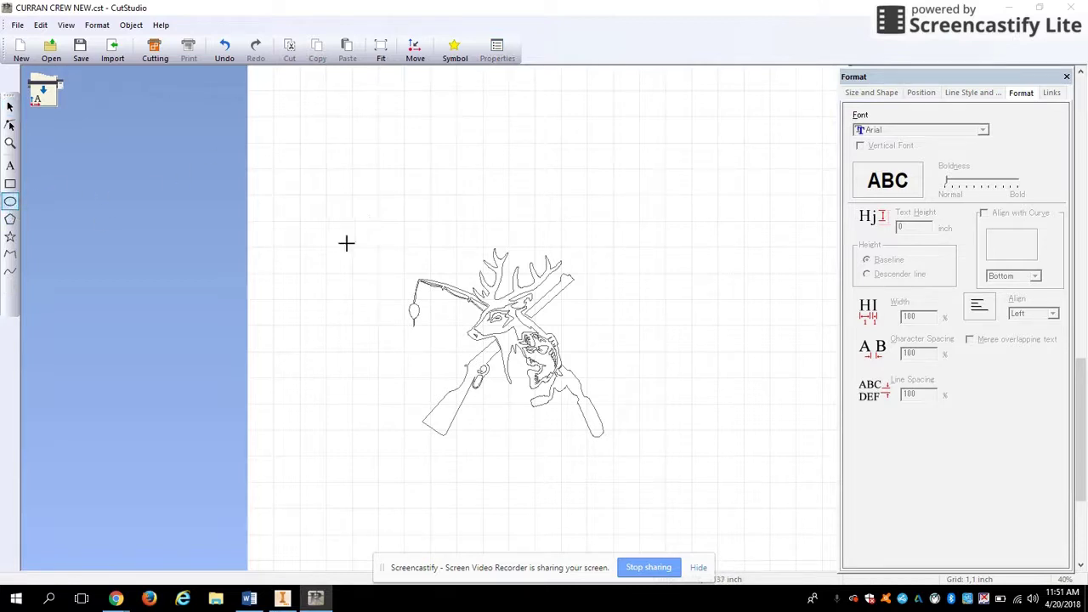
pyautogui.moveTo(369, 219); pyautogui.dragTo(659, 493)
pyautogui.click(508, 338)
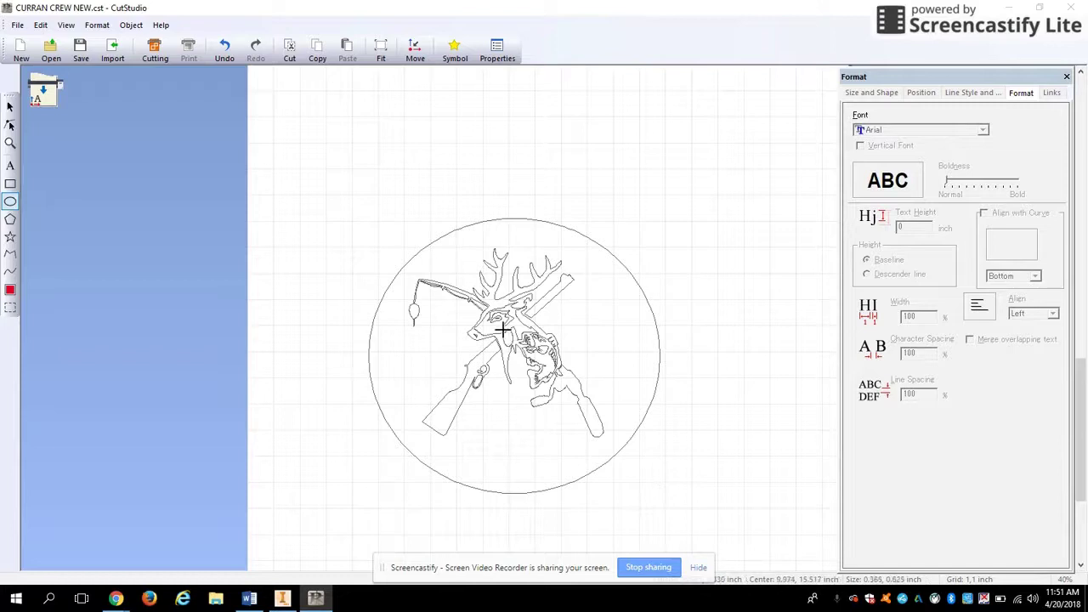
pyautogui.click(40, 25)
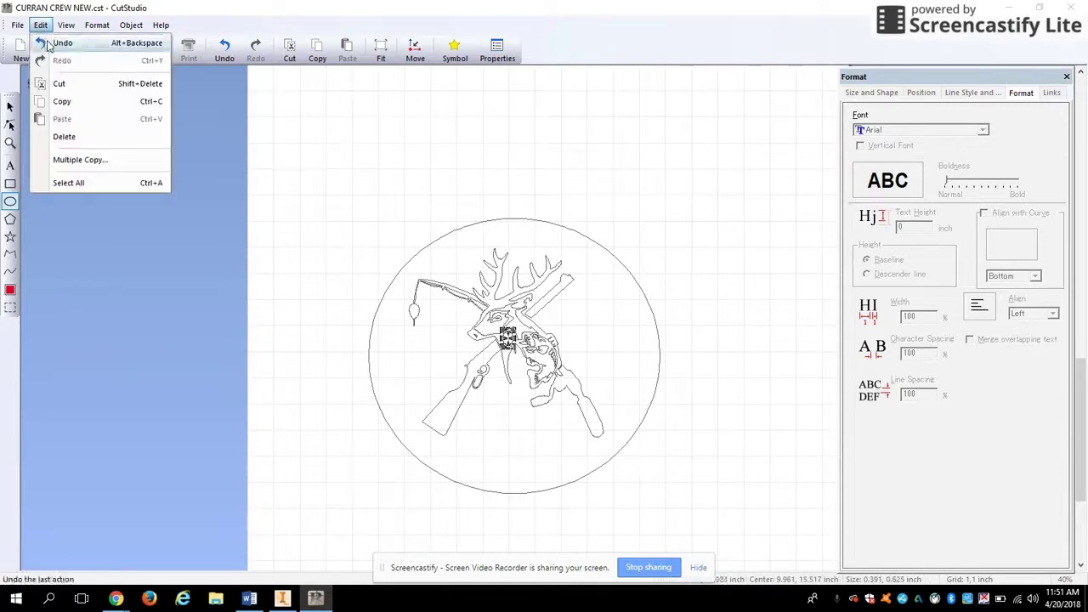
pyautogui.click(48, 40)
# Move the deer, rifle and fishing rod design slightly so it sits centred inside the ellipse
pyautogui.click(10, 107)
pyautogui.click(499, 307)
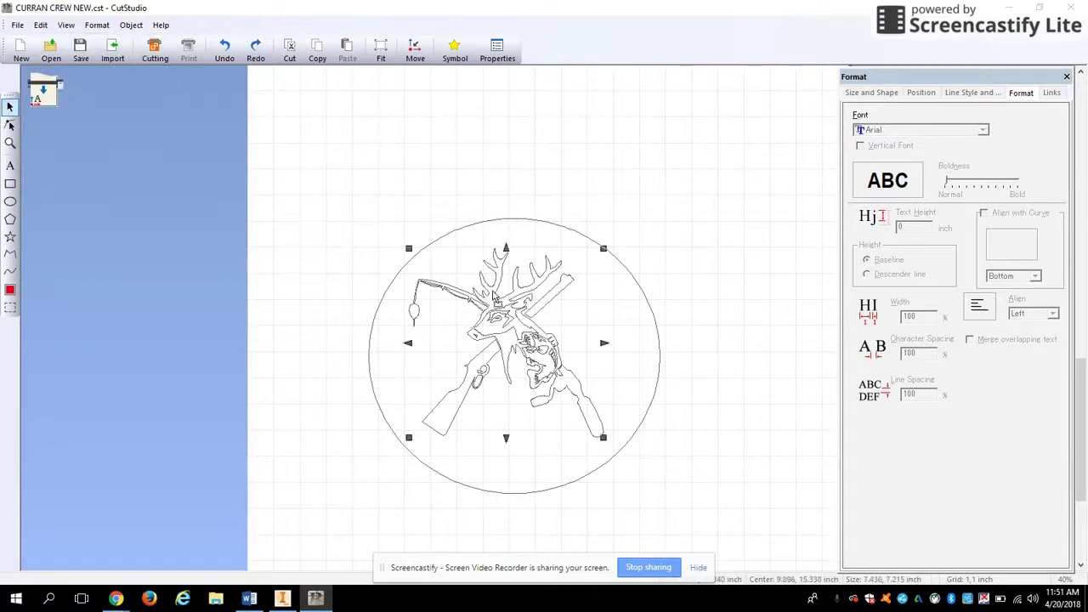
pyautogui.moveTo(513, 309)
pyautogui.mouseDown()
pyautogui.moveTo(524, 318)
pyautogui.moveTo(515, 313)
pyautogui.mouseUp()
pyautogui.click(481, 212)
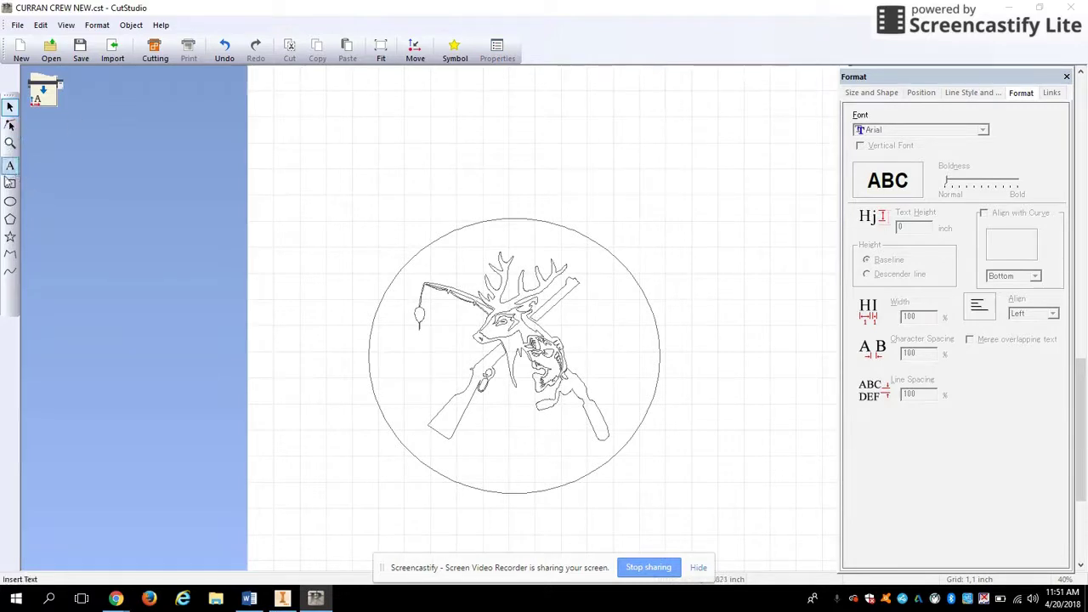
# Start curved text on the ellipse's upper-left edge and enter "Glacier Creek Middle School"
pyautogui.click(10, 164)
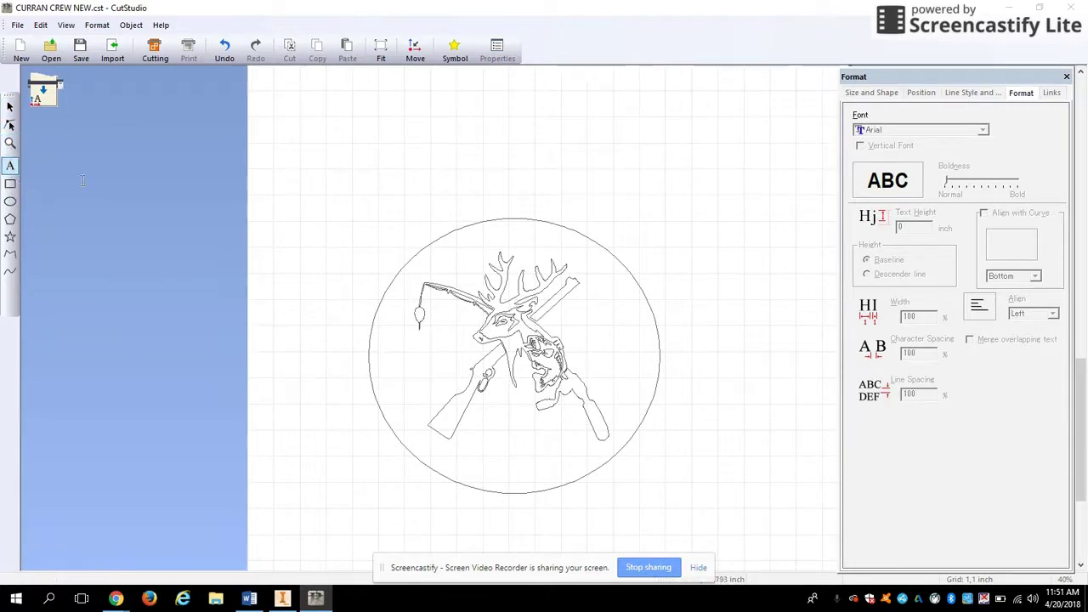
pyautogui.click(395, 267)
pyautogui.click(375, 313)
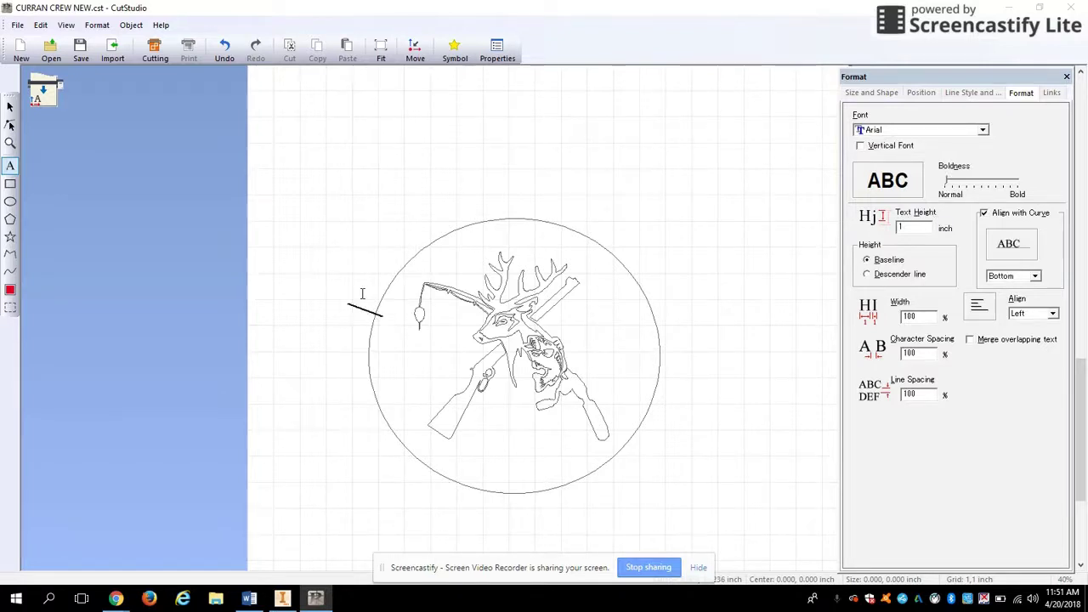
pyautogui.write('Glac')
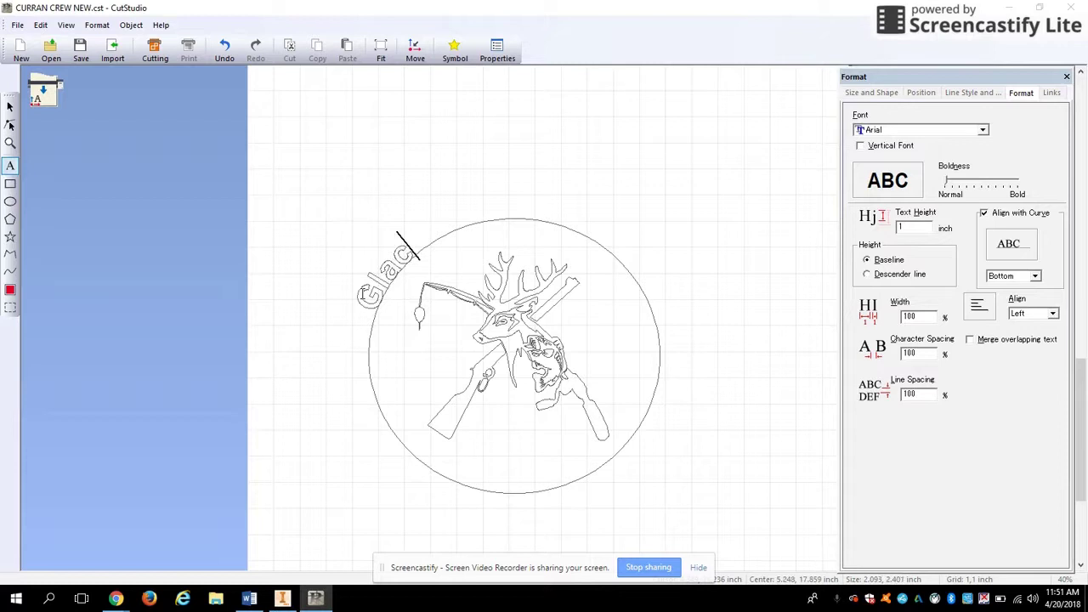
pyautogui.write('ier Cree')
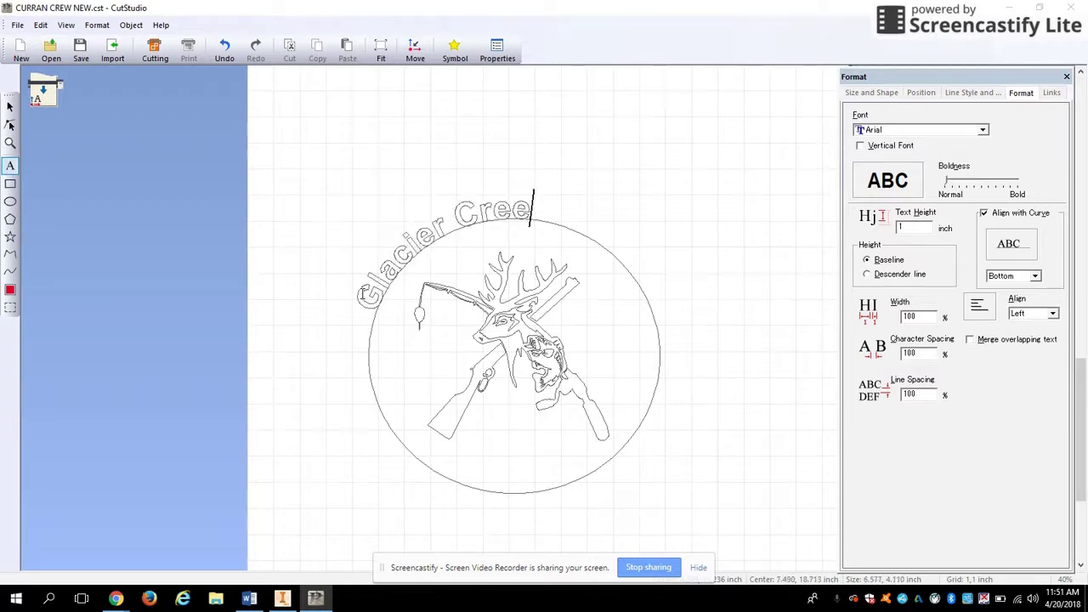
pyautogui.write('k Middle')
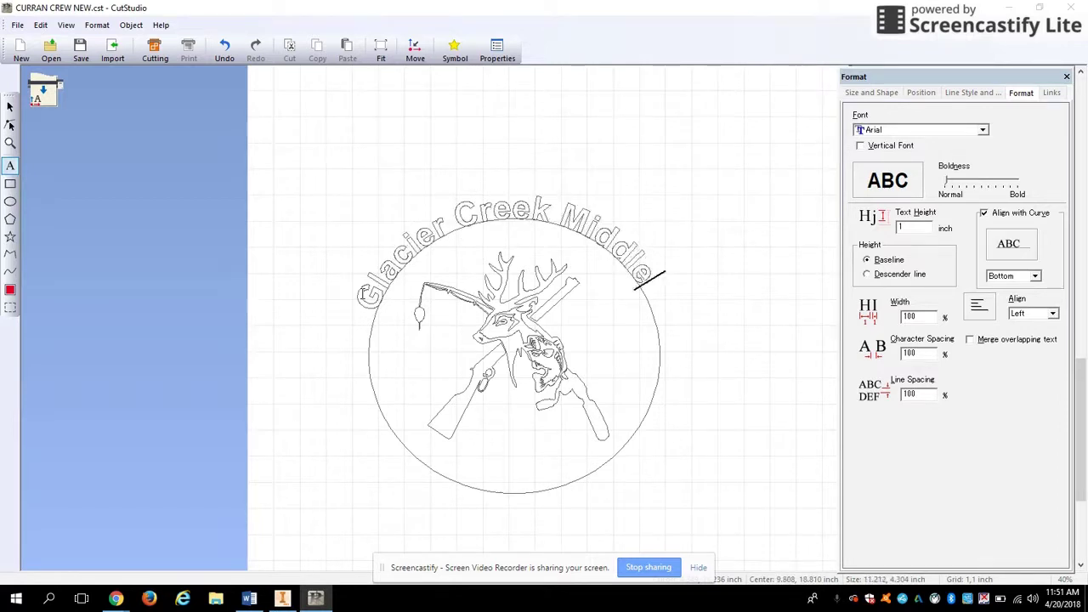
pyautogui.write(' School')
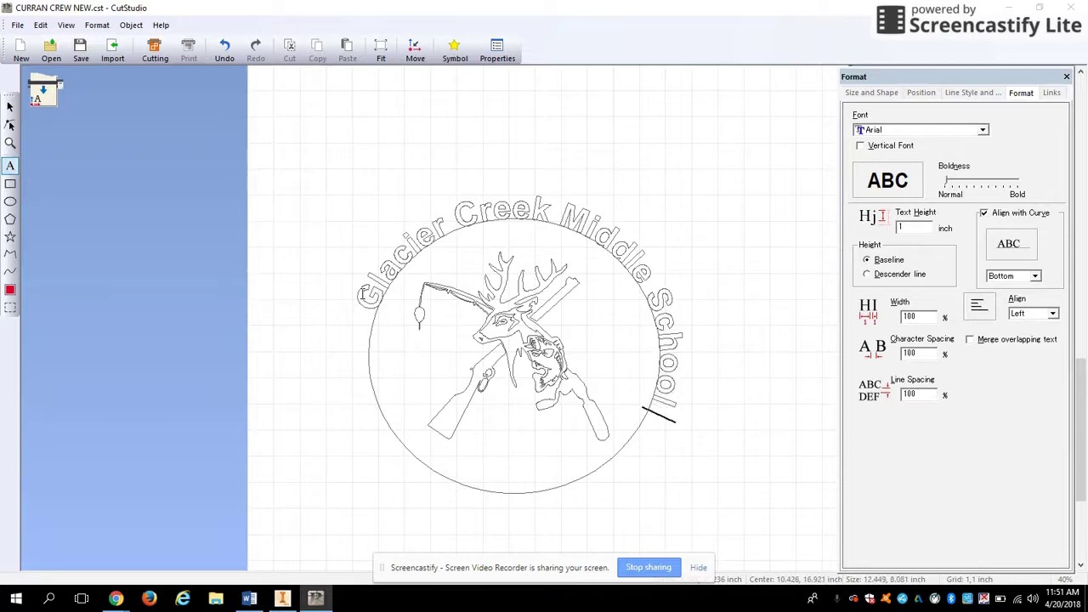
# Continue the curved text around the ellipse with "Hunting and Fishing Club"
pyautogui.write(' Hunting and Fish')
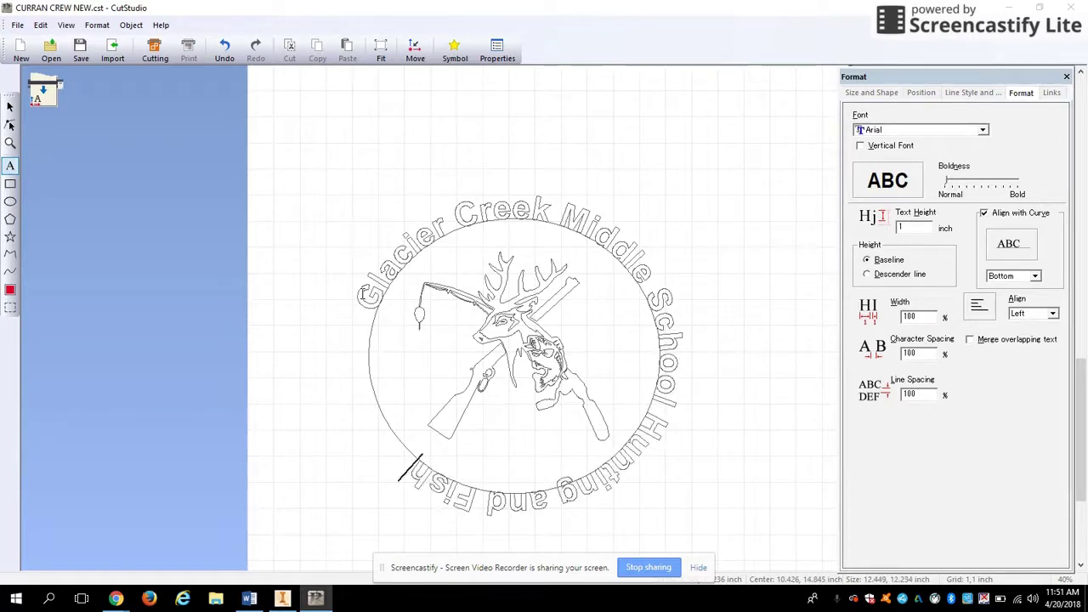
pyautogui.write('ing')
pyautogui.press('BackSpace')
pyautogui.press('BackSpace')
pyautogui.press('BackSpace')
pyautogui.press('BackSpace')
pyautogui.write('ing Club')
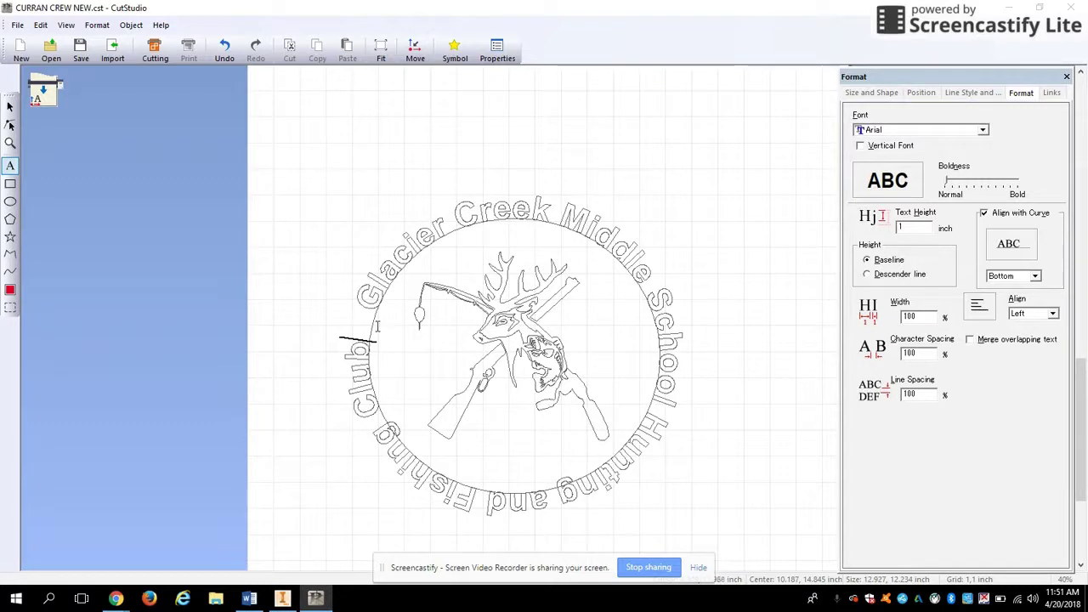
# Widen the gaps between "Glacier", "Creek" and "Middle" in the circular text
pyautogui.click(456, 213)
pyautogui.click(413, 256)
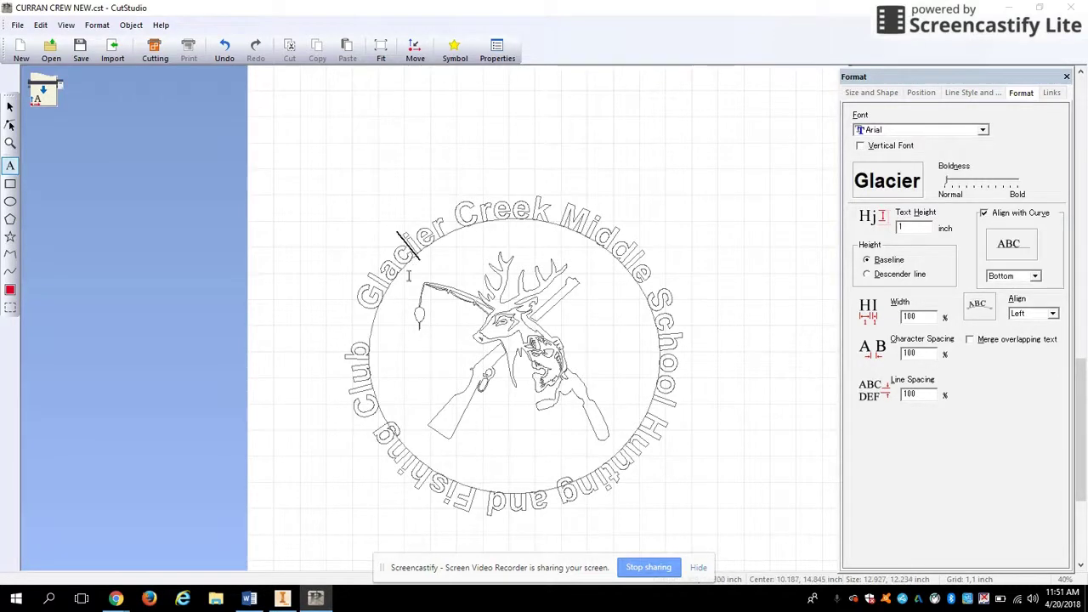
pyautogui.click(454, 217)
pyautogui.click(414, 257)
pyautogui.click(463, 217)
pyautogui.click(566, 226)
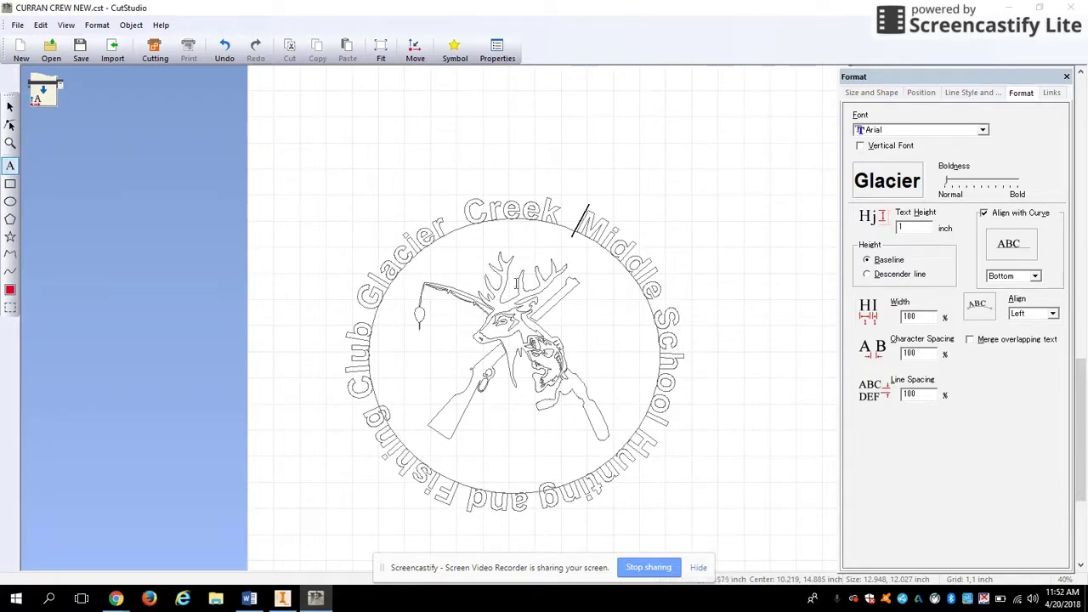
pyautogui.press('Right')
pyautogui.moveTo(585, 225); pyautogui.dragTo(642, 221)
pyautogui.click(781, 203)
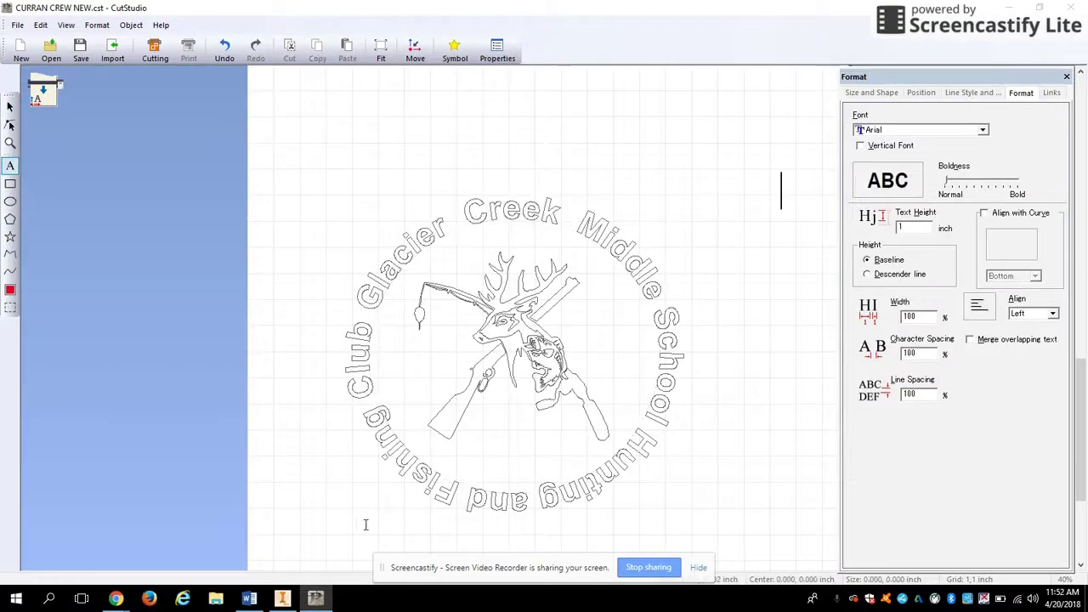
pyautogui.click(605, 231)
pyautogui.click(469, 218)
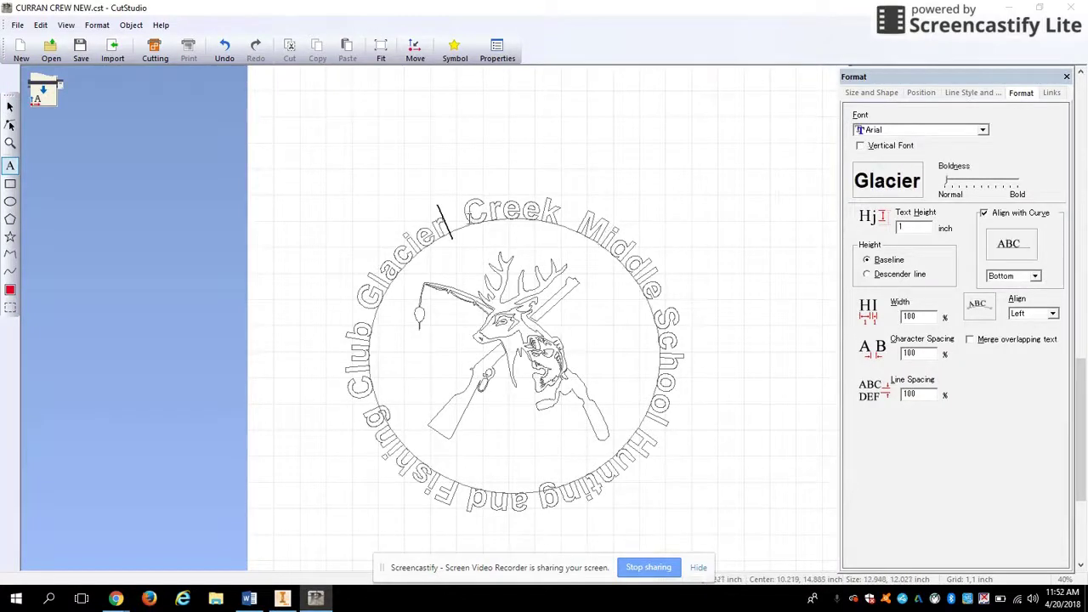
pyautogui.click(459, 215)
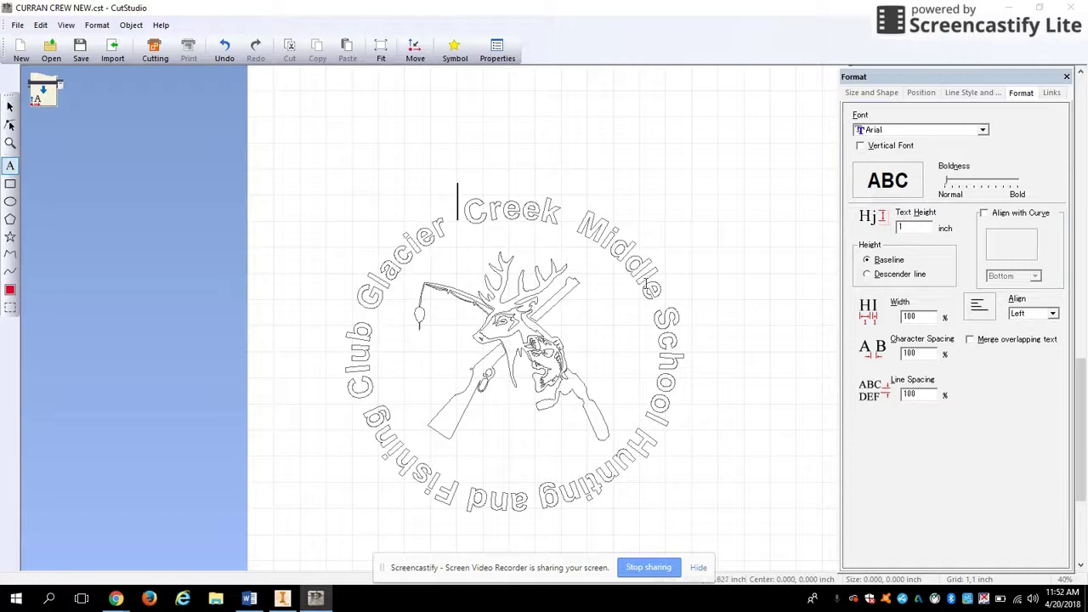
pyautogui.click(534, 223)
# Change the font of the whole circular text around the deer design to Arial TUR
pyautogui.moveTo(370, 293); pyautogui.dragTo(361, 327)
pyautogui.click(982, 130)
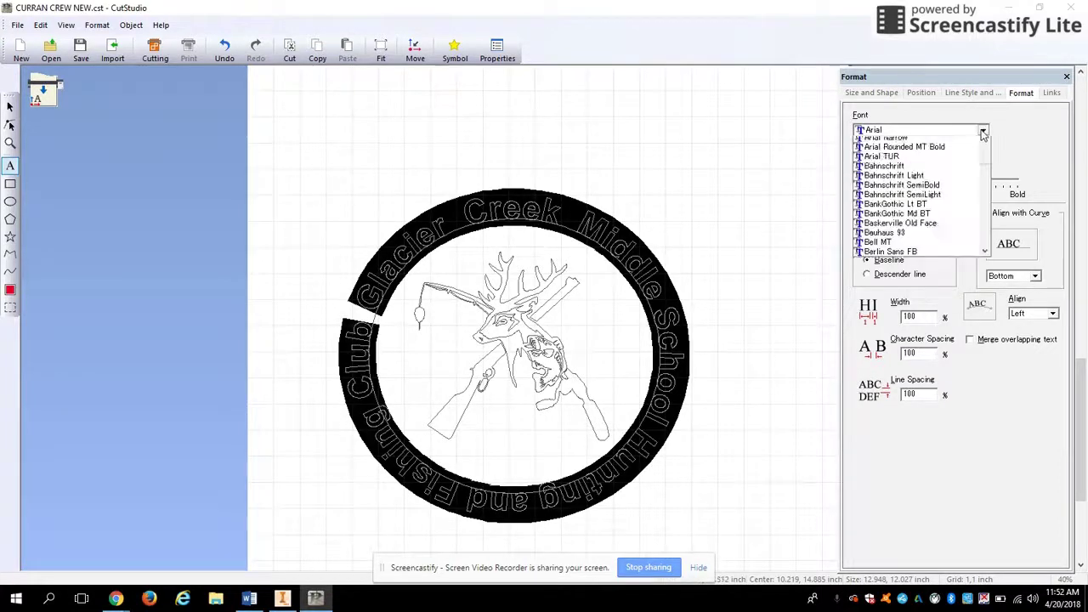
pyautogui.click(888, 179)
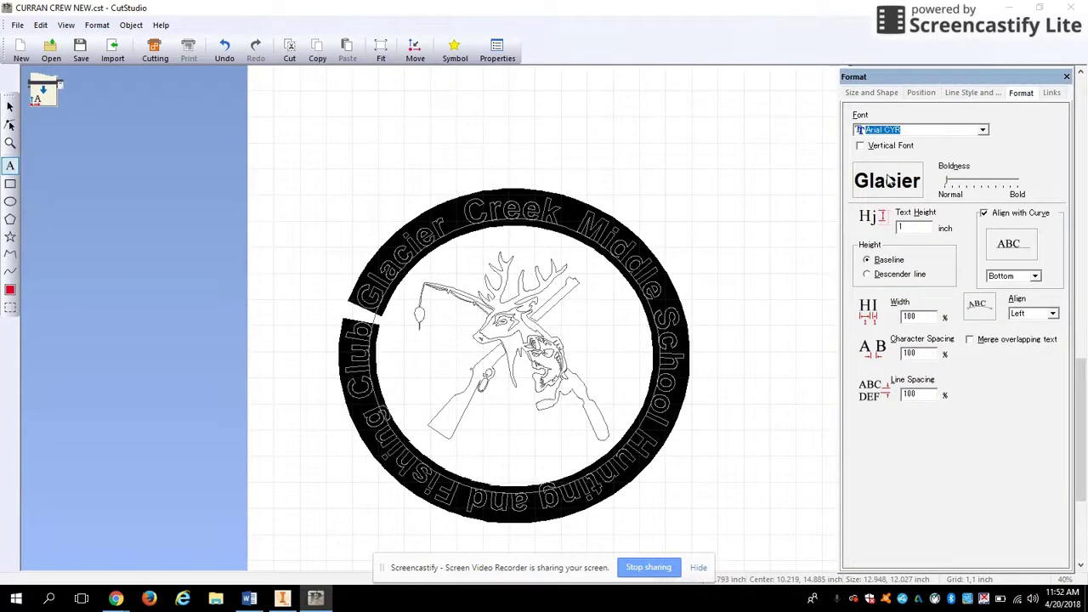
pyautogui.press('Down')
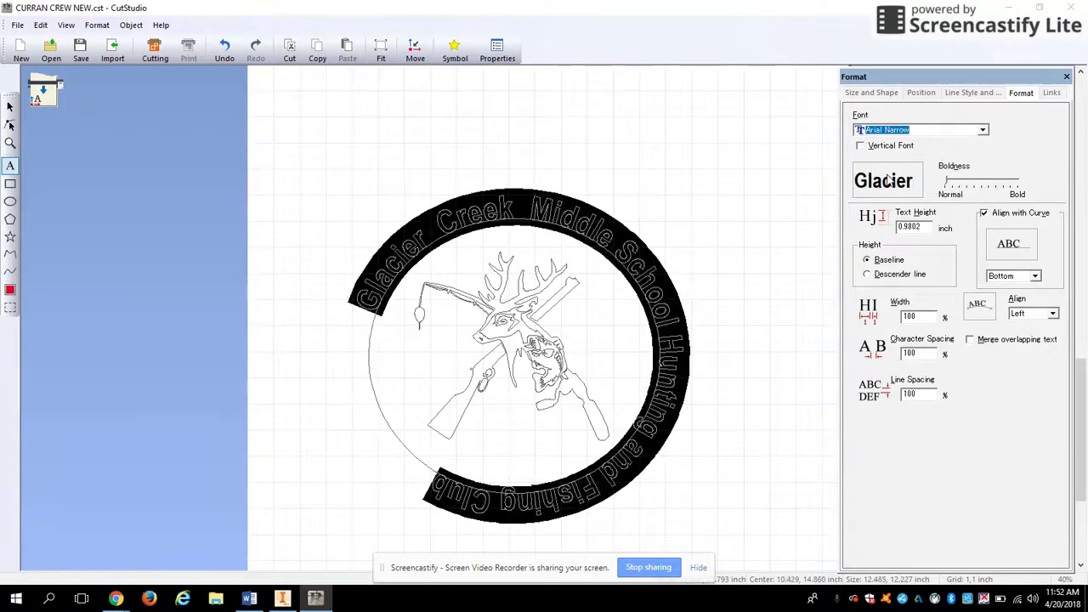
pyautogui.press('Down')
pyautogui.press('Down')
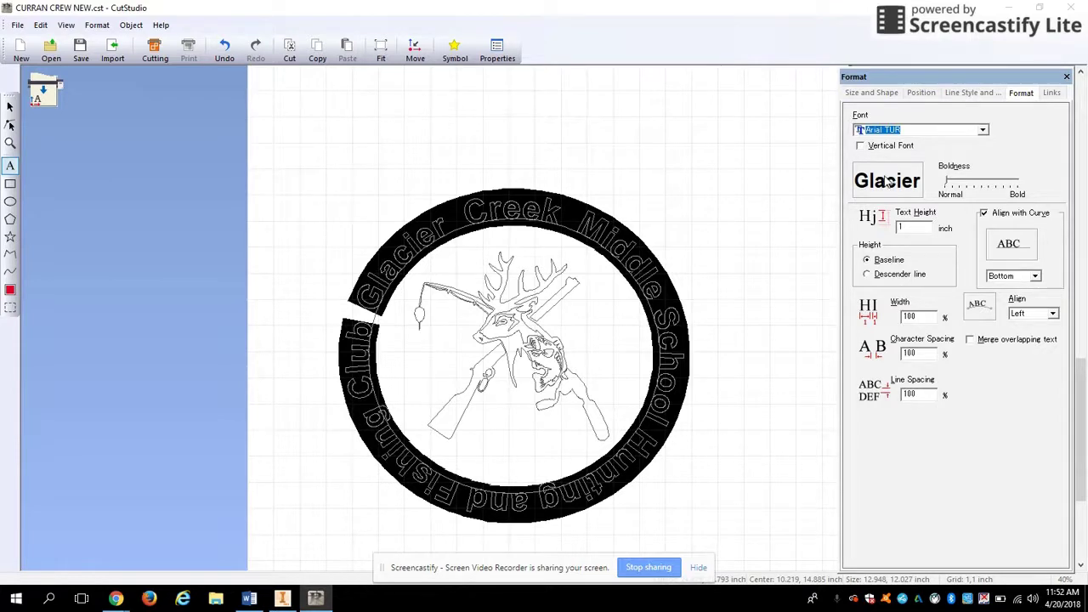
pyautogui.click(739, 267)
pyautogui.click(512, 340)
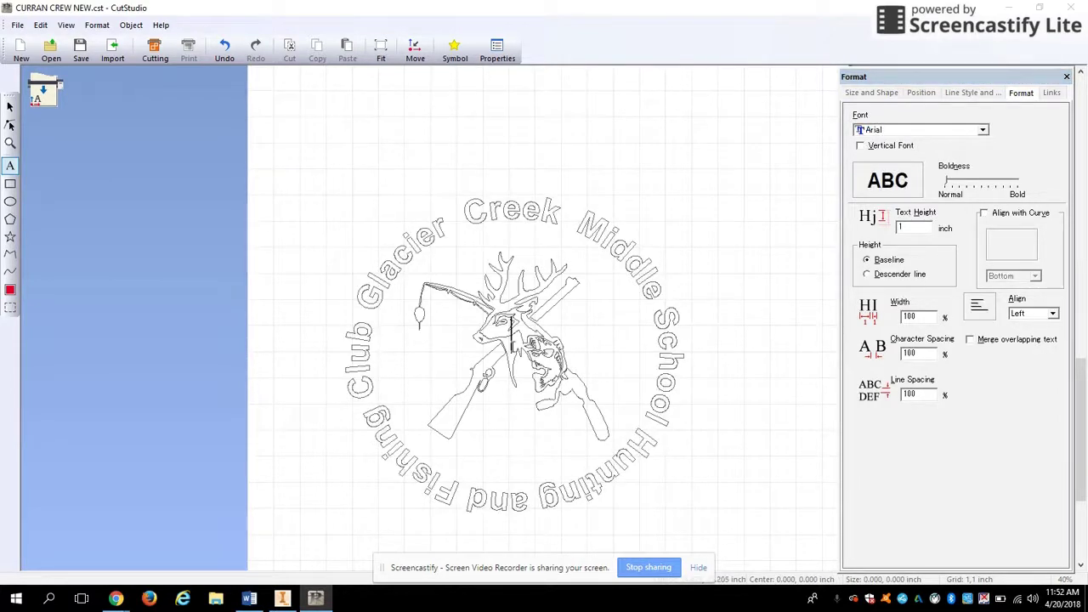
# Nudge the deer, rifle and fishing rod design to centre it within the ring of text
pyautogui.click(10, 106)
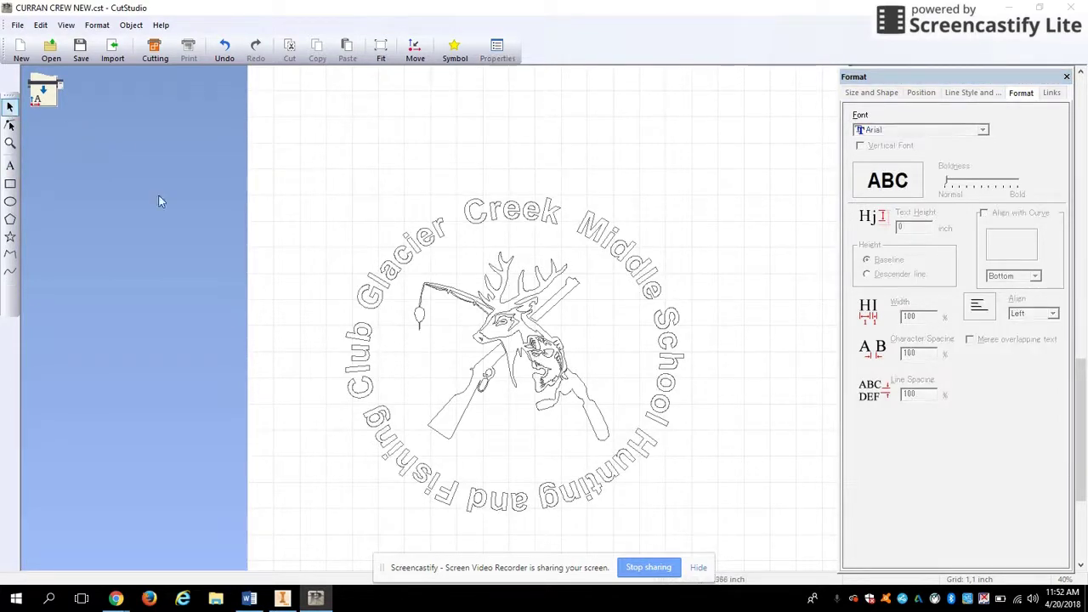
pyautogui.click(529, 338)
pyautogui.moveTo(510, 326); pyautogui.dragTo(509, 326)
pyautogui.click(722, 159)
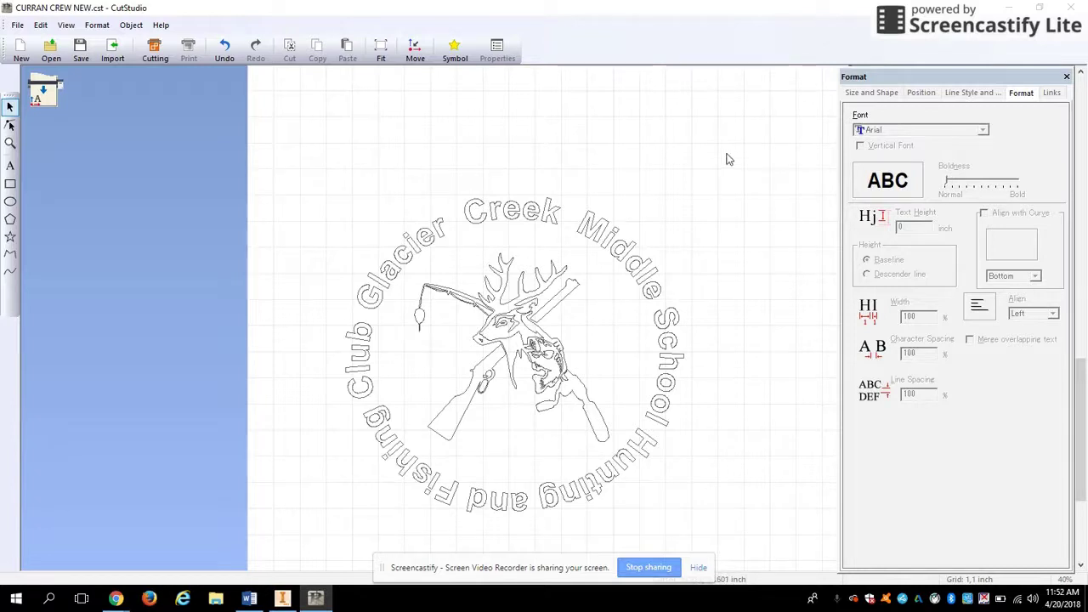
pyautogui.click(481, 217)
pyautogui.moveTo(448, 223); pyautogui.dragTo(410, 253)
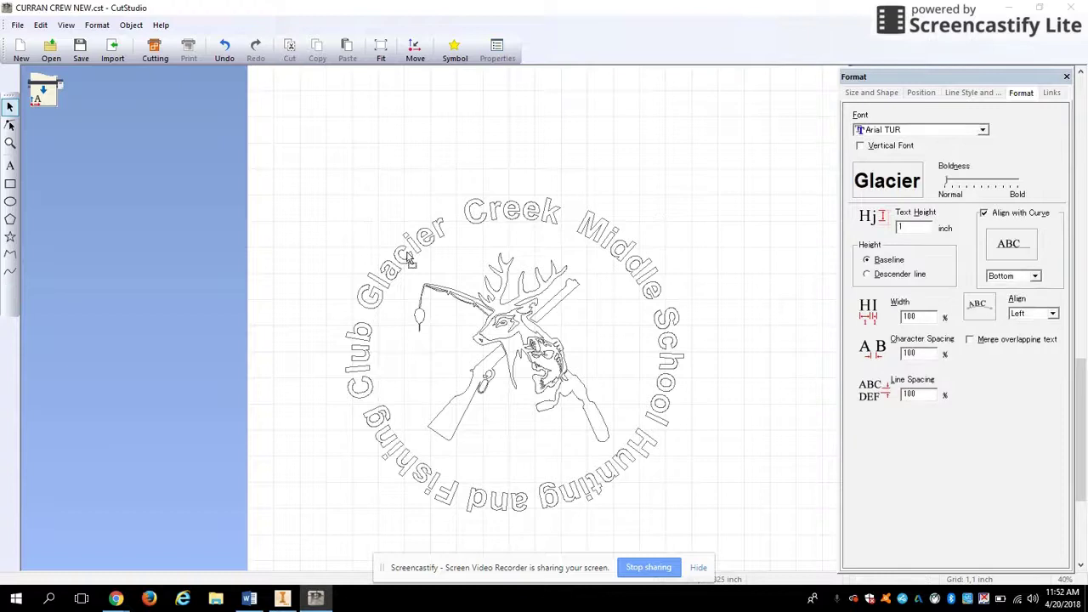
pyautogui.click(508, 330)
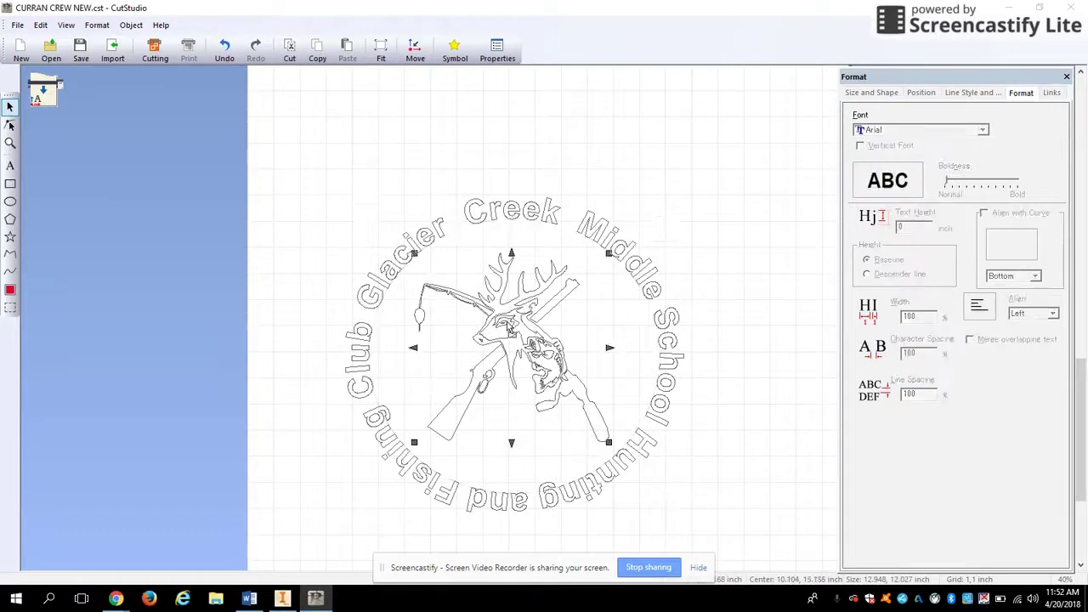
pyautogui.moveTo(507, 335)
pyautogui.mouseDown()
pyautogui.moveTo(529, 337)
pyautogui.moveTo(505, 334)
pyautogui.moveTo(510, 325)
pyautogui.mouseUp()
pyautogui.click(534, 216)
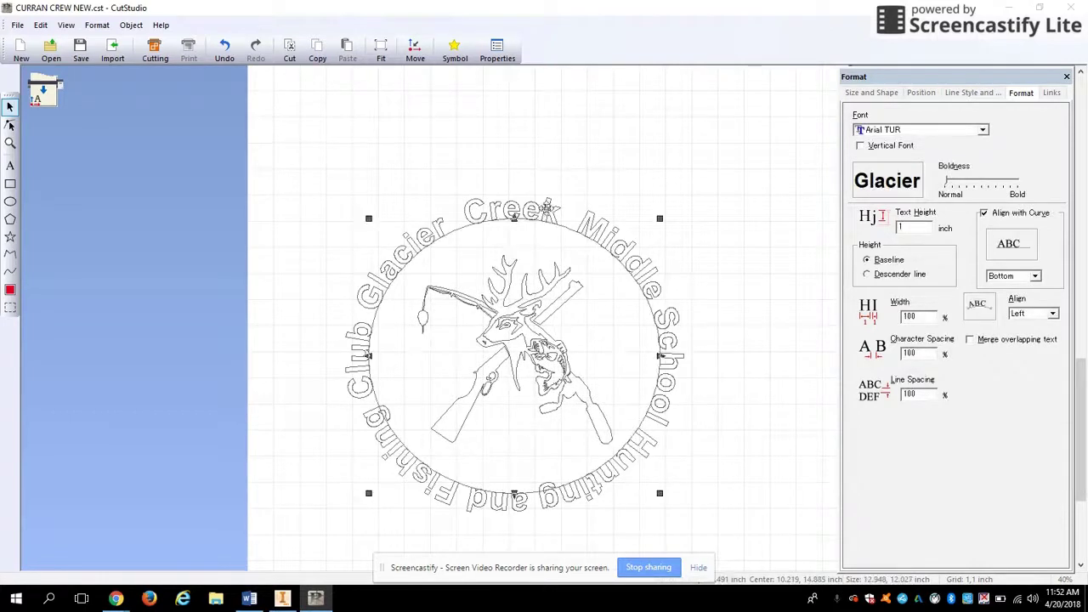
# Shift the ring of text slightly to centre it around the deer design, and group the ring and design together
pyautogui.moveTo(636, 265)
pyautogui.mouseDown()
pyautogui.moveTo(637, 297)
pyautogui.moveTo(644, 268)
pyautogui.mouseUp()
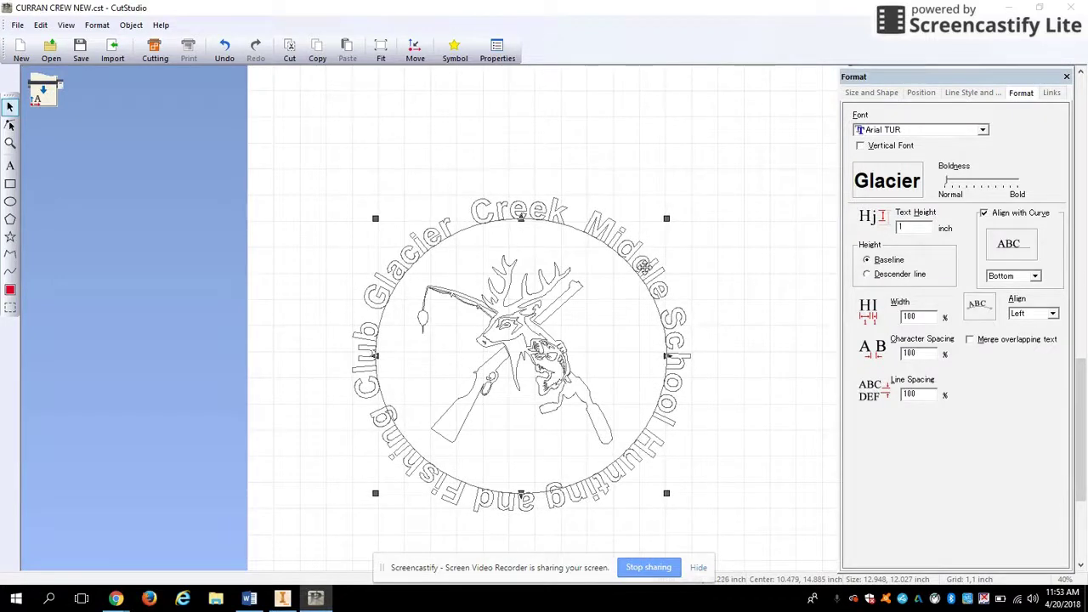
pyautogui.click(693, 279)
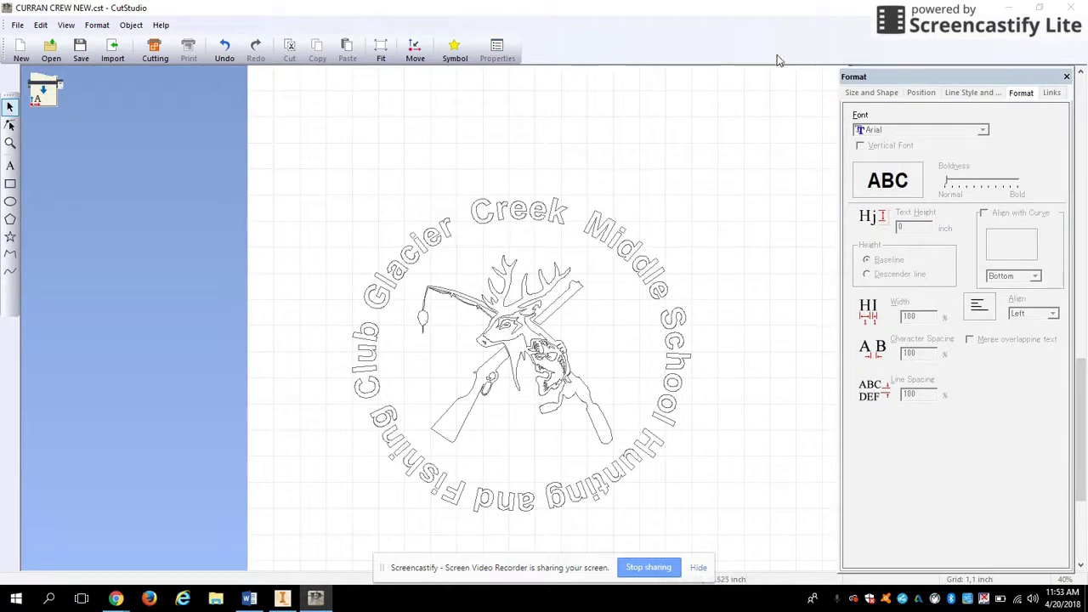
pyautogui.moveTo(777, 114); pyautogui.dragTo(287, 557)
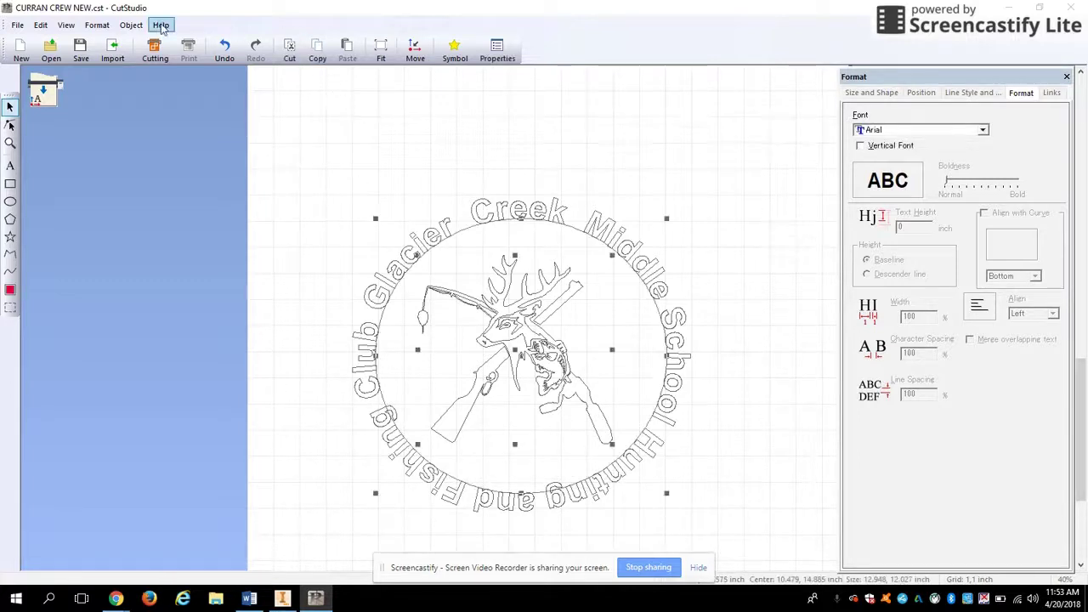
pyautogui.click(131, 24)
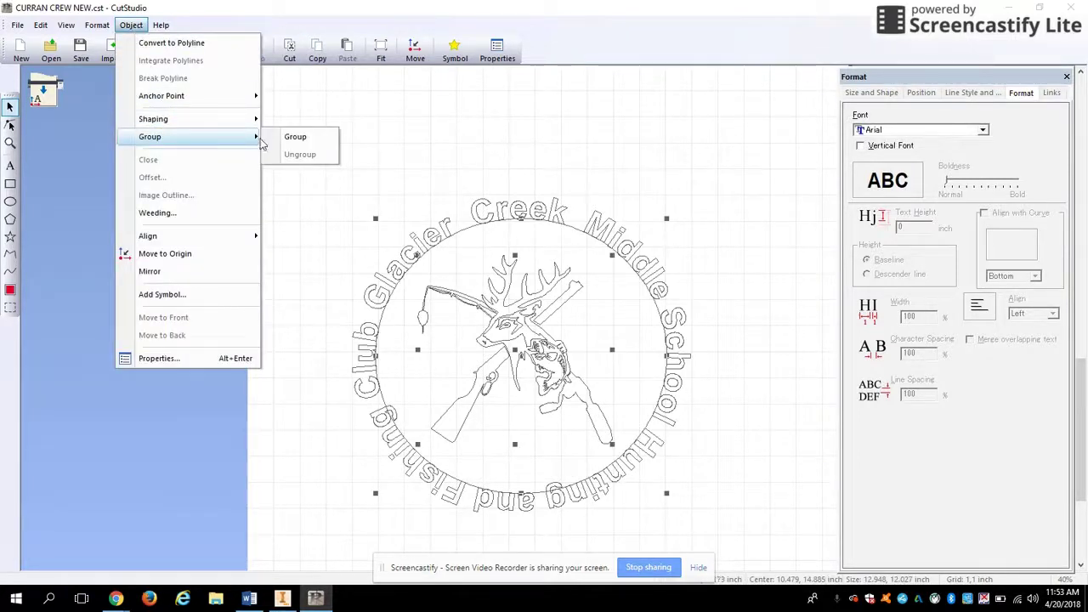
pyautogui.click(281, 137)
# Move the grouped logo to the sheet's origin and shift it slightly inward from the sheet edges
pyautogui.moveTo(470, 253); pyautogui.dragTo(475, 225)
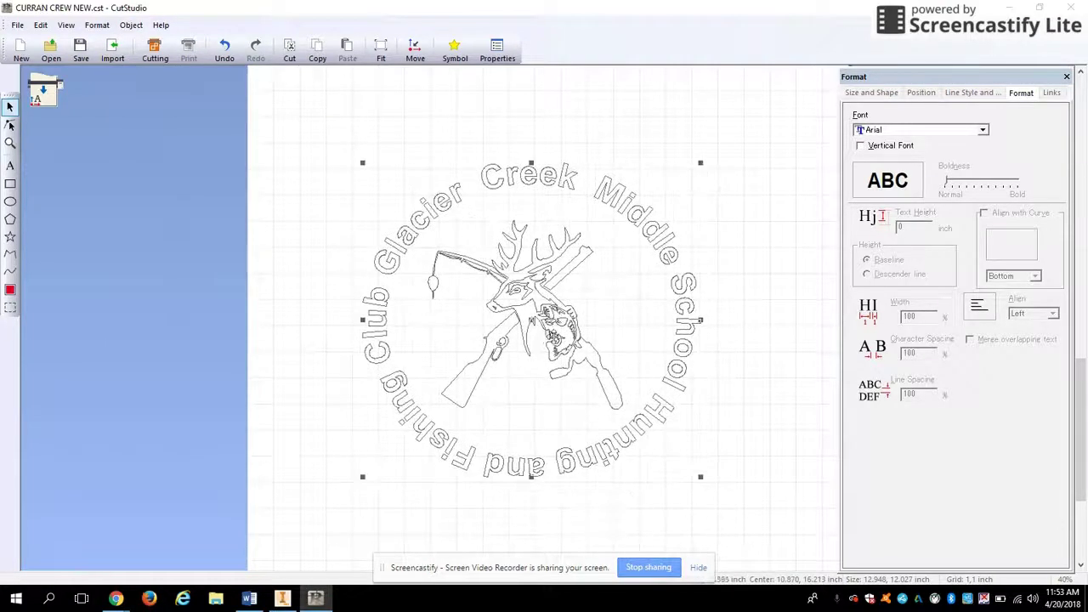
pyautogui.scroll(1, 554, 337)
pyautogui.scroll(-3, 549, 353)
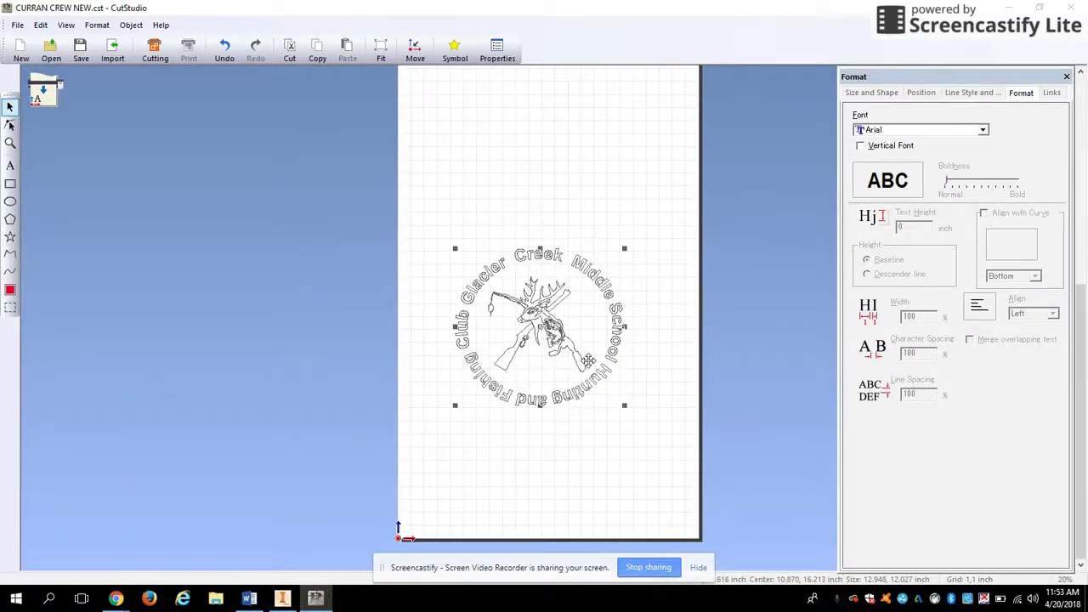
pyautogui.click(415, 51)
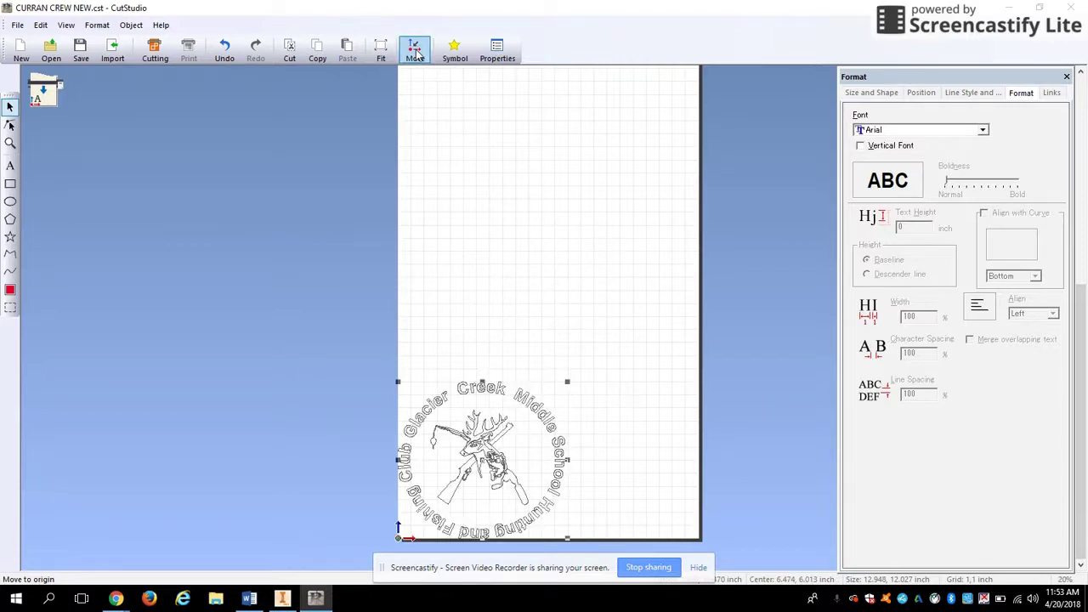
pyautogui.scroll(2, 472, 491)
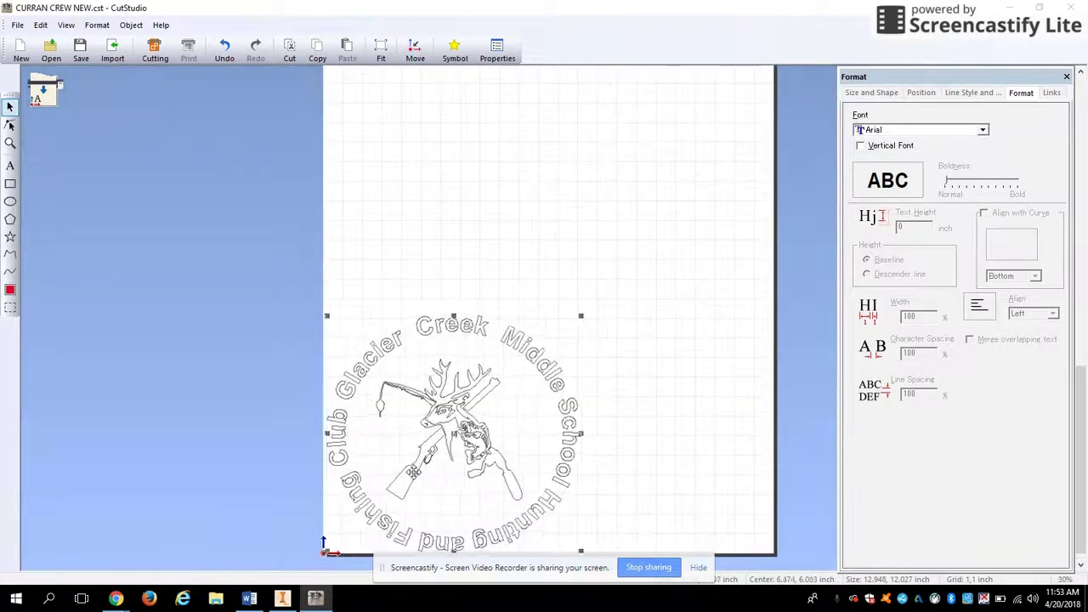
pyautogui.scroll(-1, 365, 506)
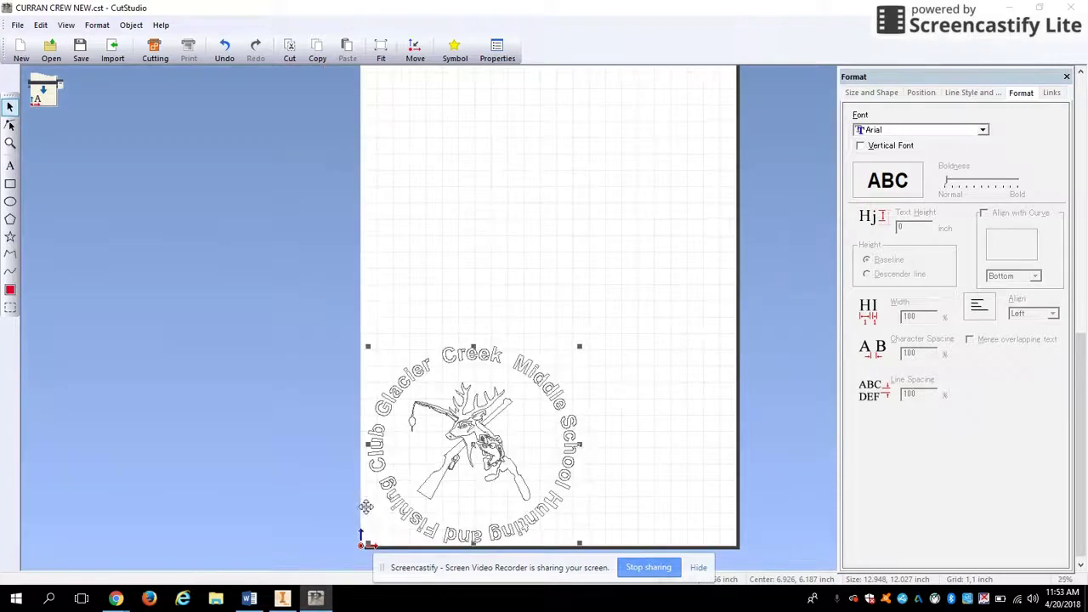
pyautogui.scroll(-1, 393, 518)
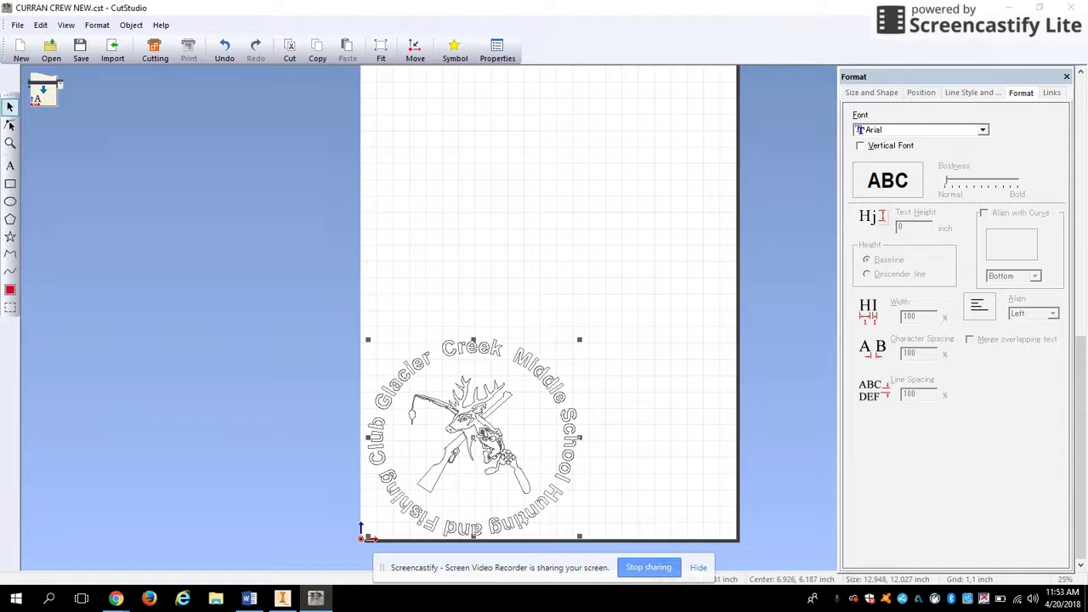
pyautogui.scroll(2, 459, 475)
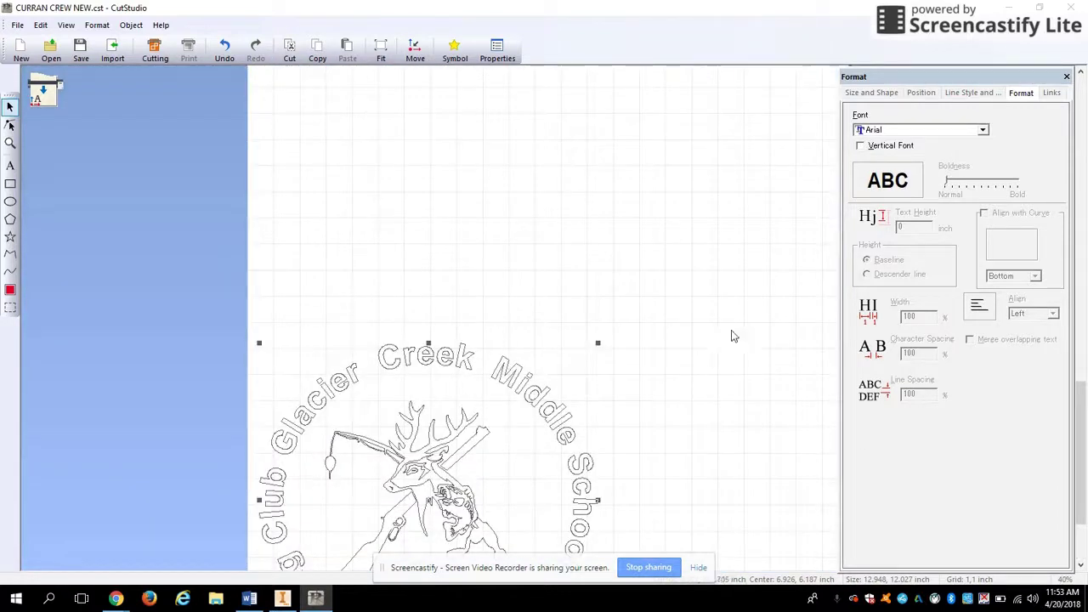
pyautogui.scroll(1, 723, 315)
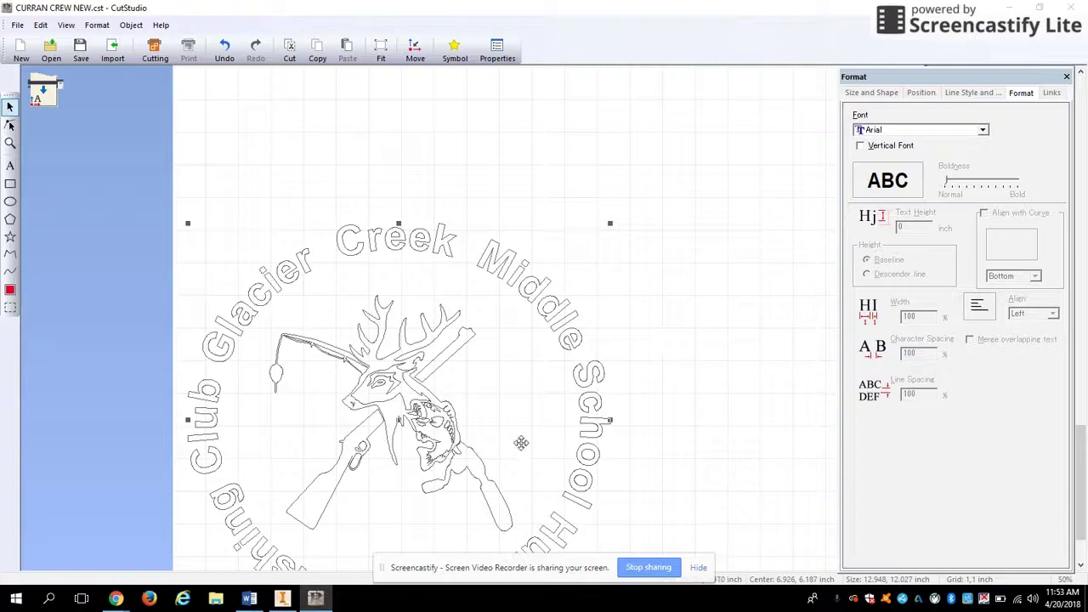
pyautogui.scroll(-2, 473, 445)
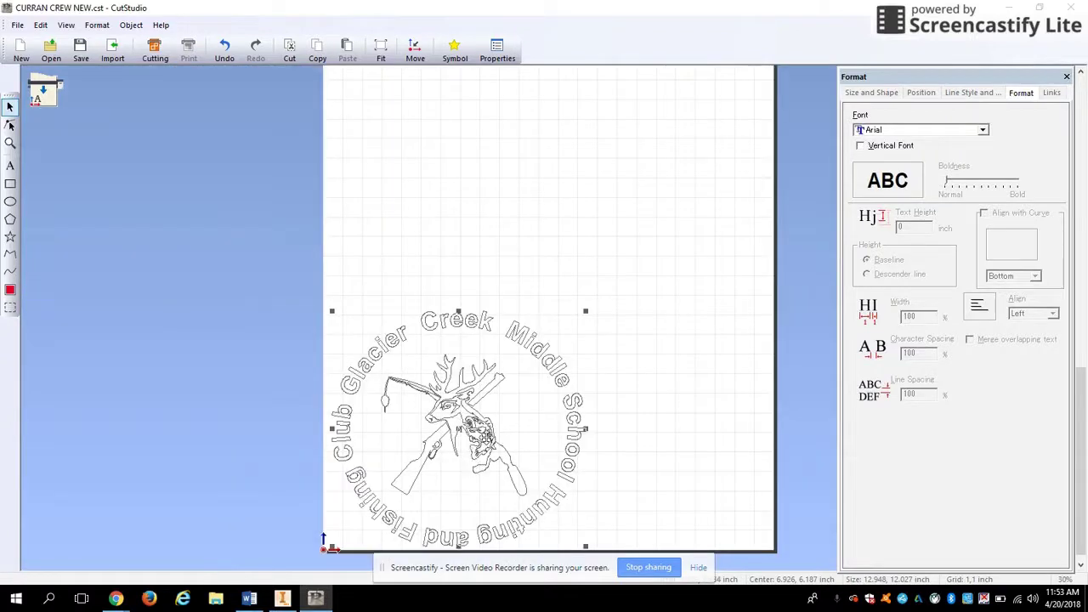
# Save the document under the new name "GCMS Hunting Club" in the ROLAND folder and deselect the logo
pyautogui.click(17, 25)
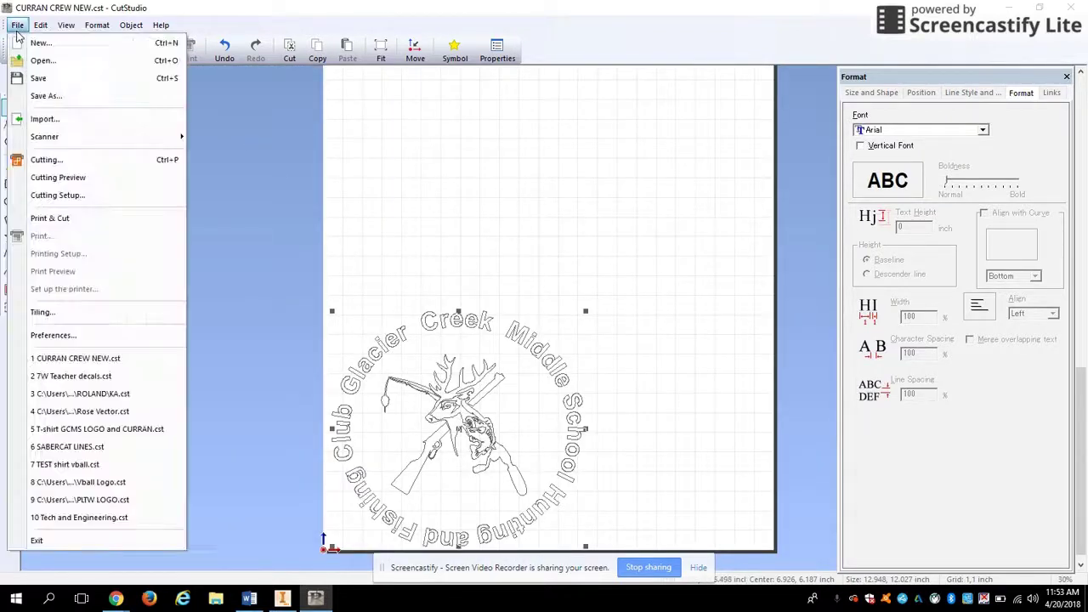
pyautogui.click(47, 95)
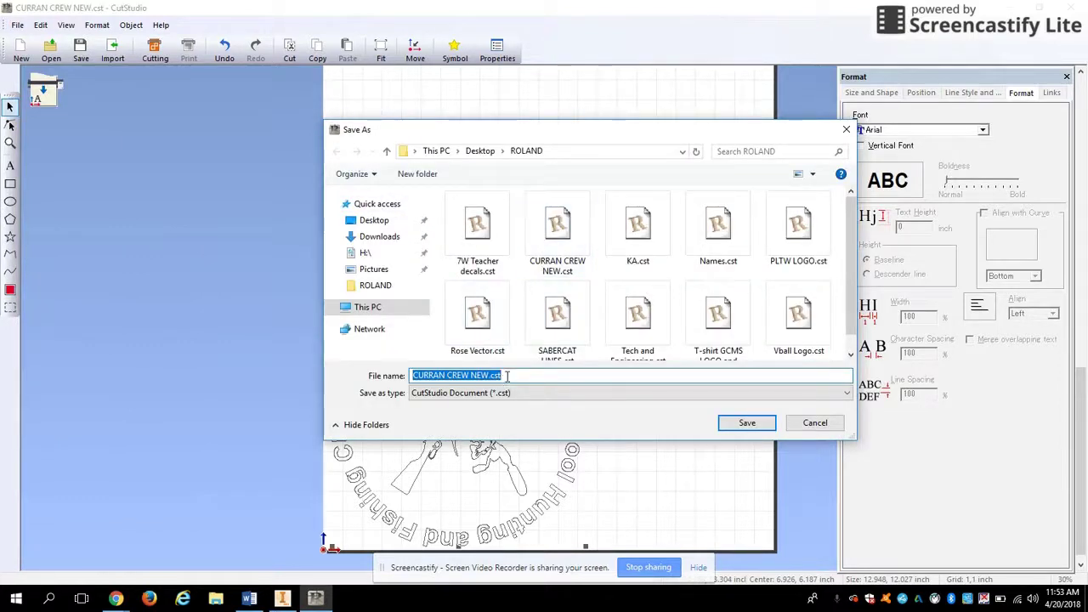
pyautogui.write('GCMS Hunting Club')
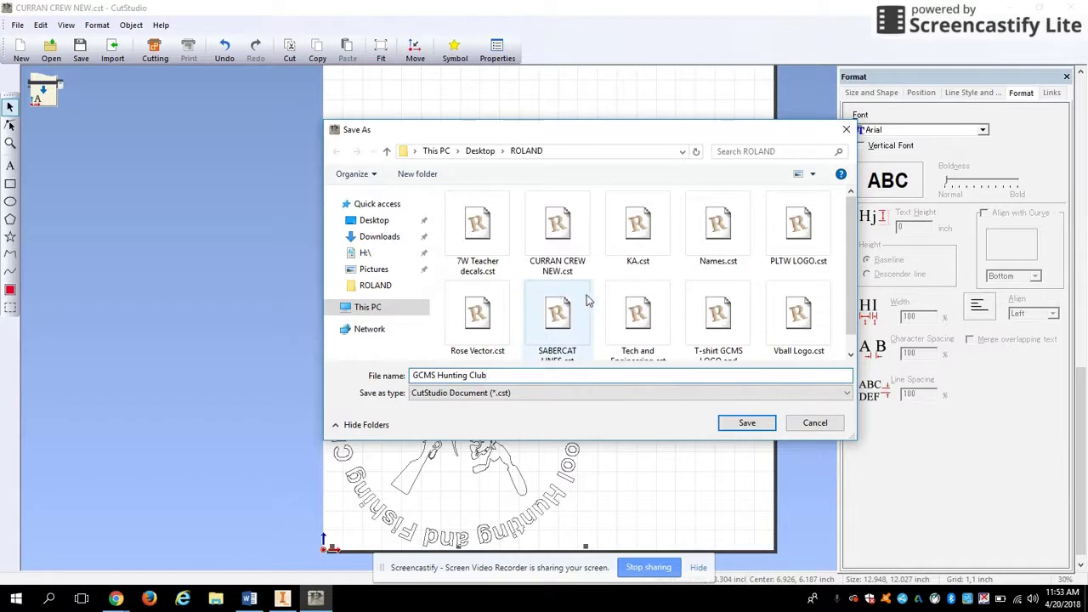
pyautogui.click(745, 424)
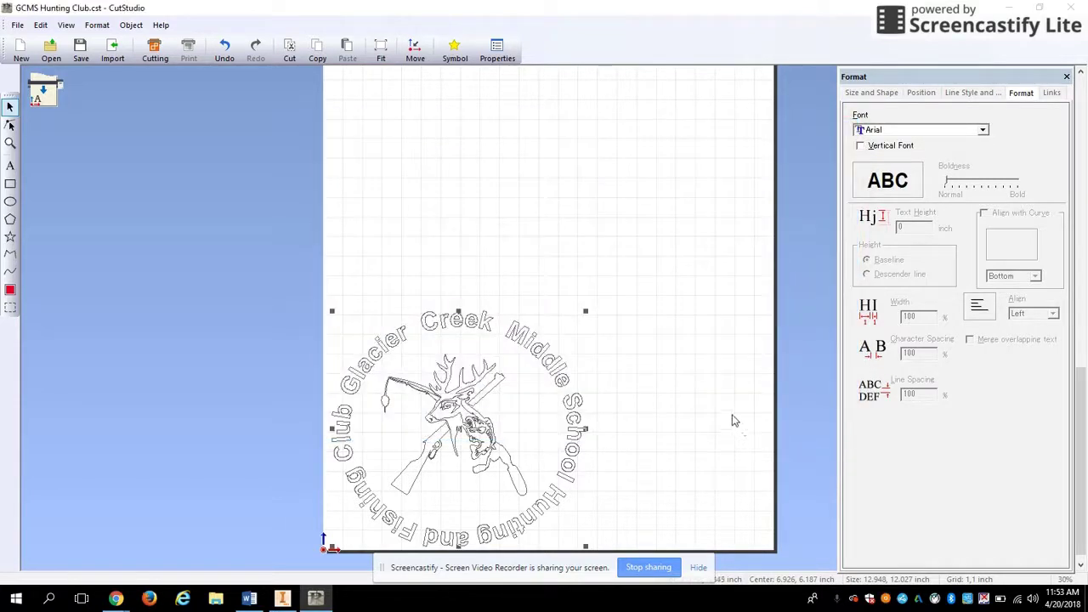
pyautogui.click(721, 413)
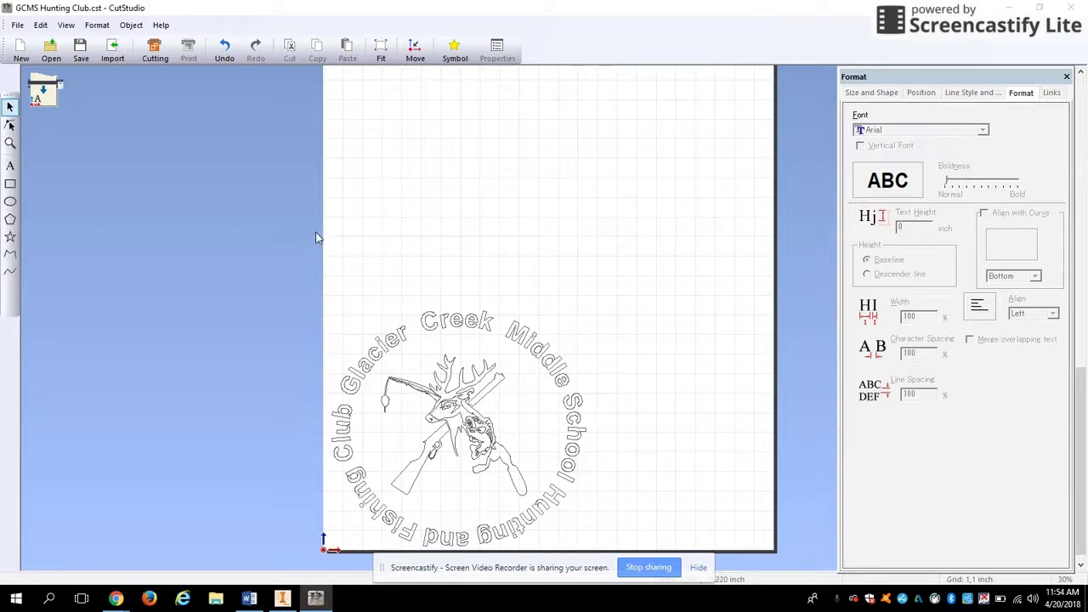
# Try to send the logo to the Roland GS-24 cutter with overlap cutting and quality on machine settings
pyautogui.click(17, 25)
pyautogui.click(70, 167)
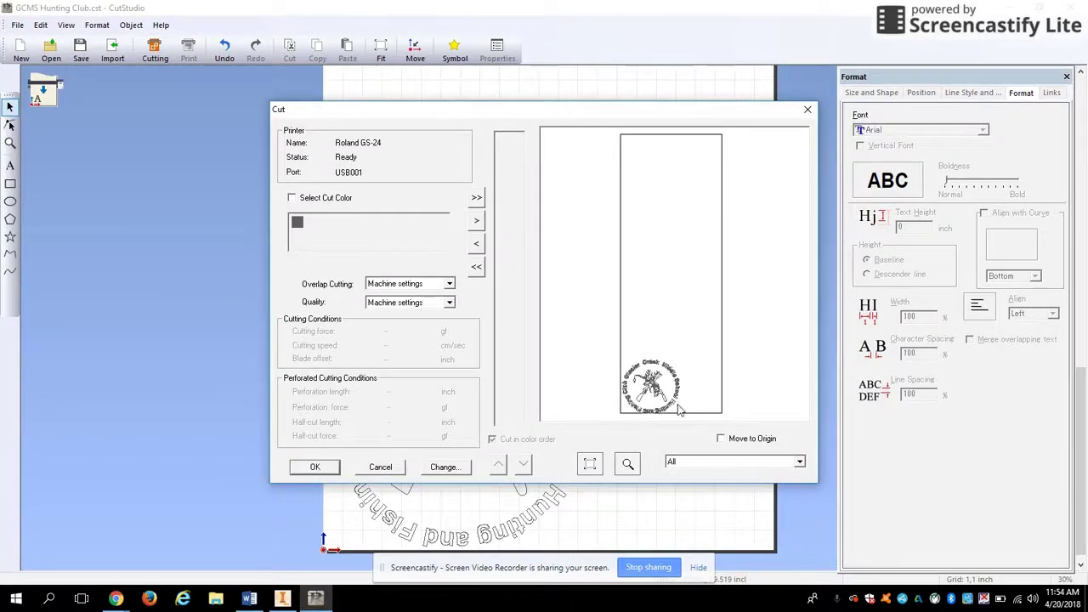
pyautogui.click(315, 472)
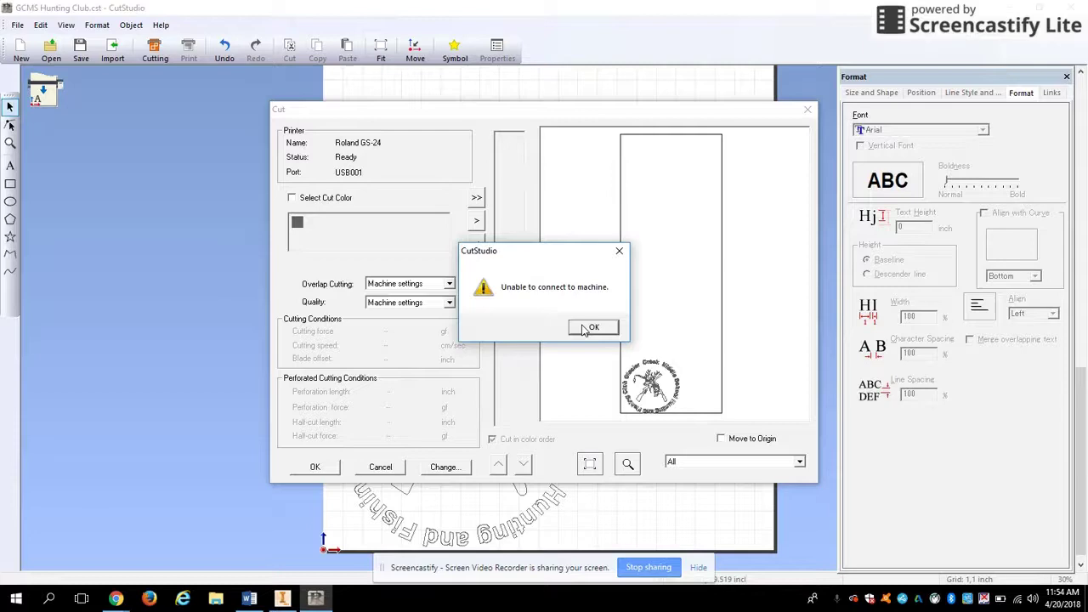
pyautogui.click(588, 328)
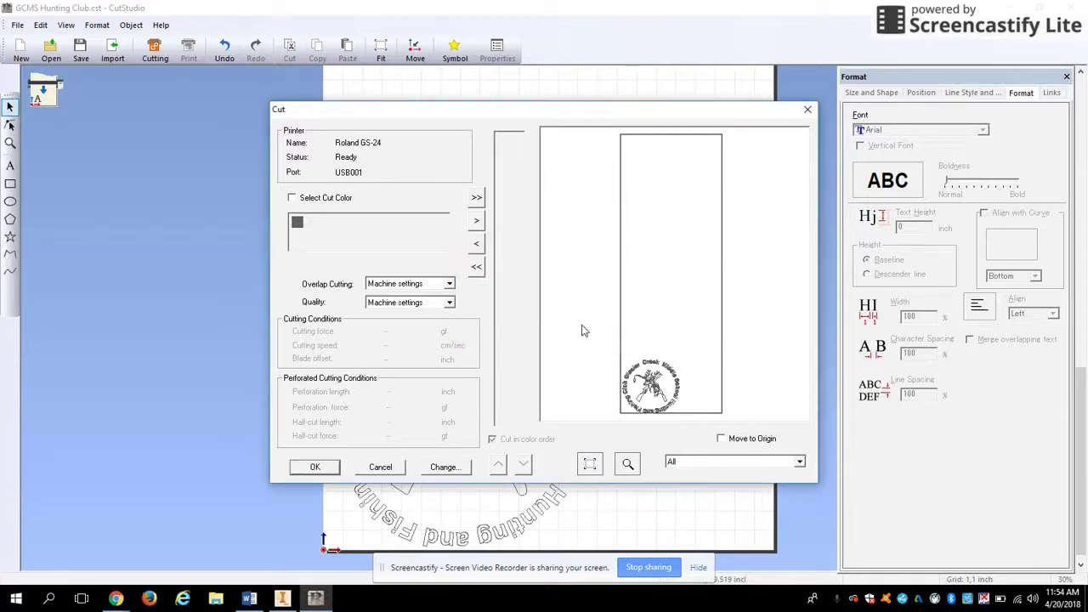